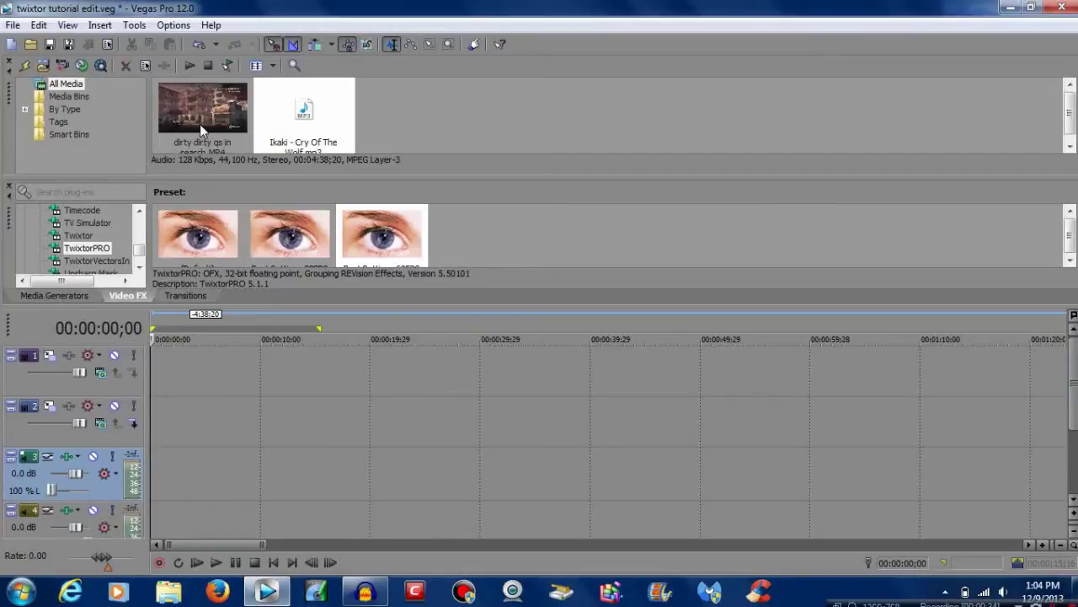
Step: Place the 'dirty dirty qs in search' MP4 clip on the timeline with its audio
{"action": "left_click_drag", "start_coordinate": [199, 123], "coordinate": [147, 445]}
Step: Select the gameplay clip and zoom the timeline out to see the whole 13-minute recording
{"action": "left_click", "coordinate": [614, 447]}
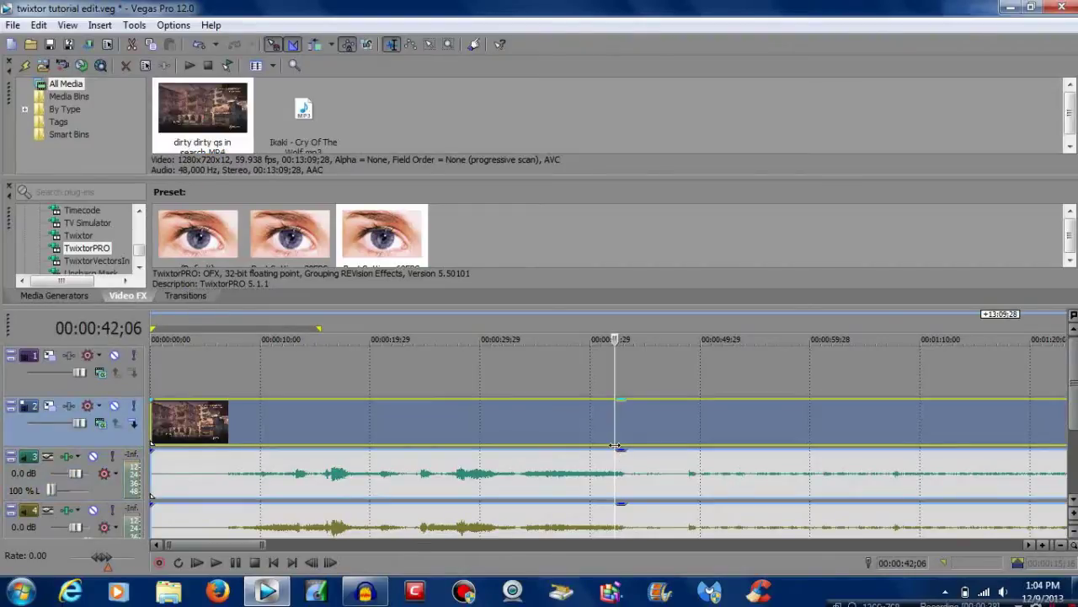
{"action": "scroll", "coordinate": [615, 445], "scroll_direction": "down", "scroll_amount": 8}
{"action": "scroll", "coordinate": [615, 445], "scroll_direction": "down", "scroll_amount": 3}
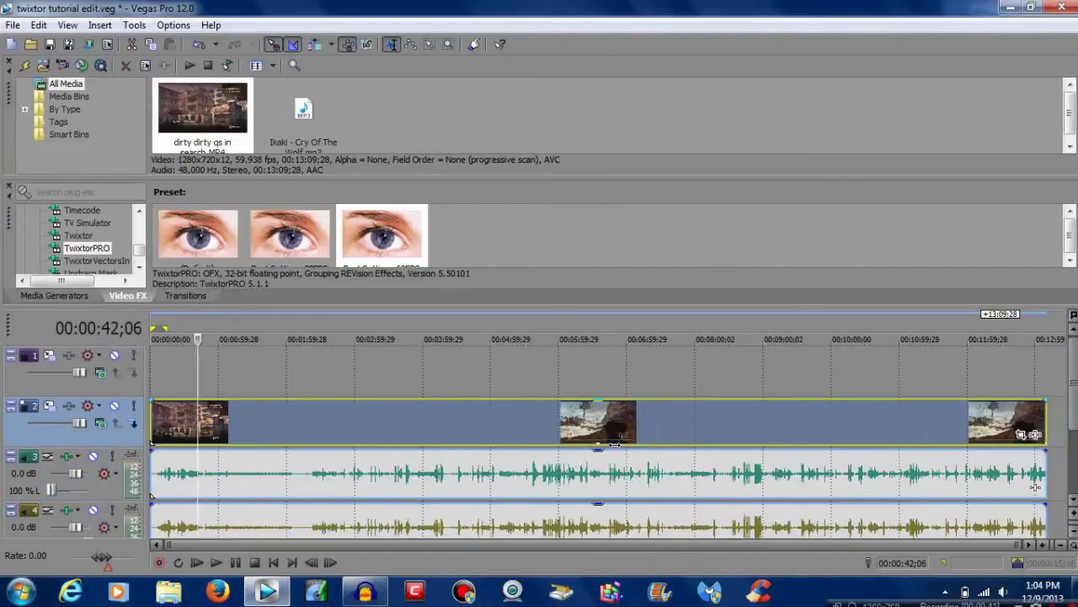
{"action": "left_click", "coordinate": [941, 453]}
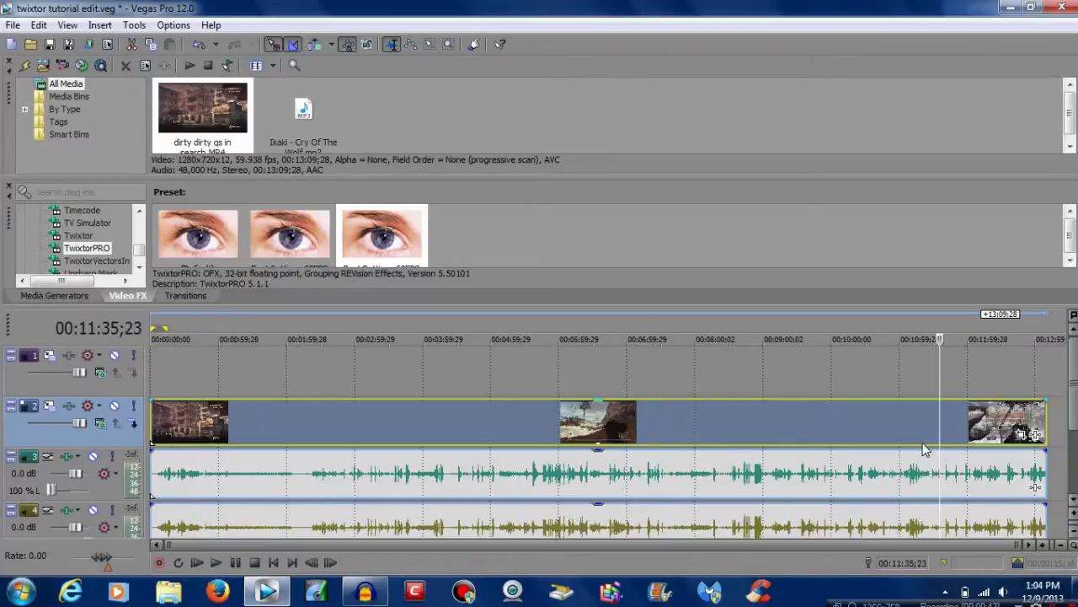
{"action": "left_click", "coordinate": [67, 25]}
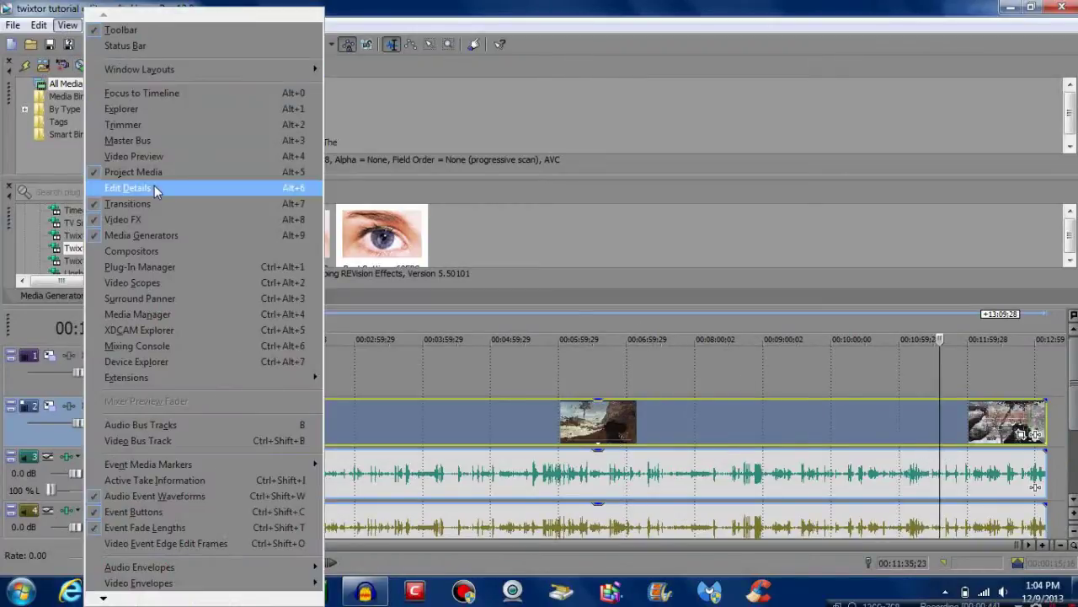
Step: Show the Video Preview and scrub and play through the footage to find the kill
{"action": "left_click", "coordinate": [140, 161]}
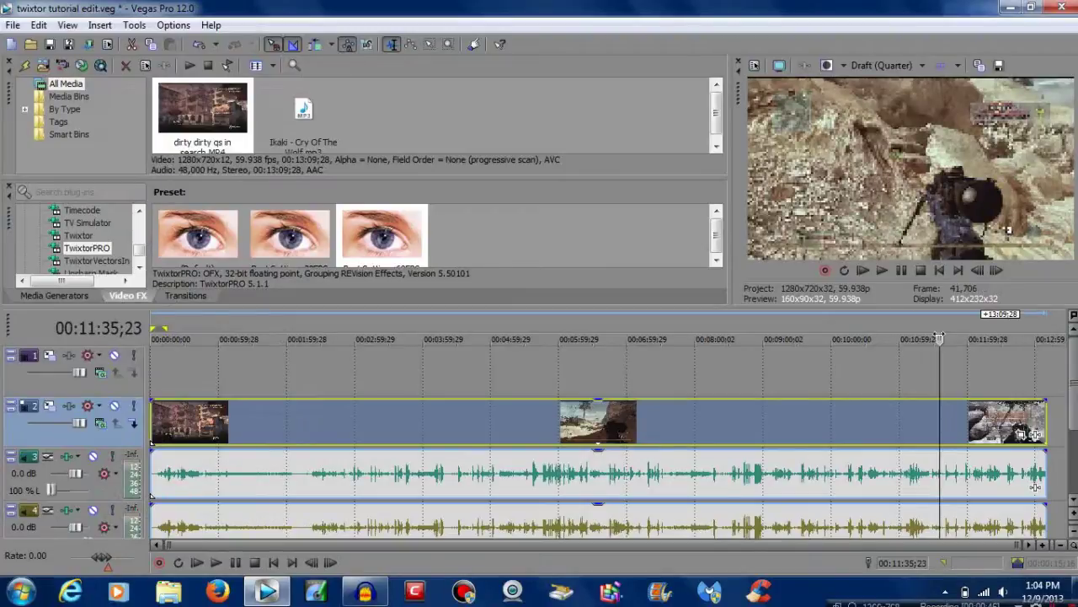
{"action": "left_click", "coordinate": [946, 438]}
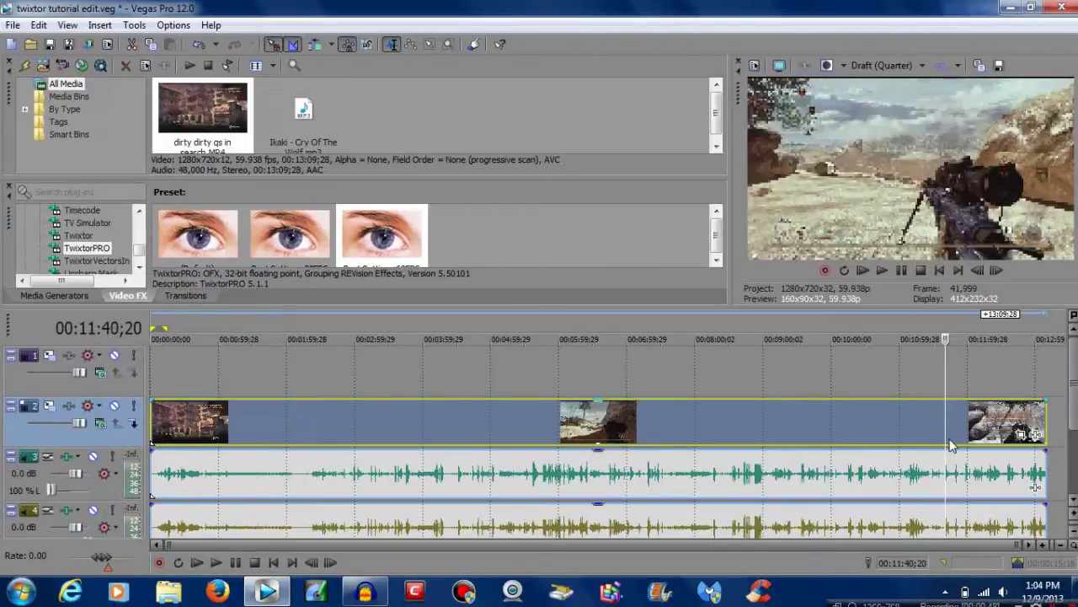
{"action": "left_click", "coordinate": [952, 438]}
{"action": "left_click", "coordinate": [957, 439]}
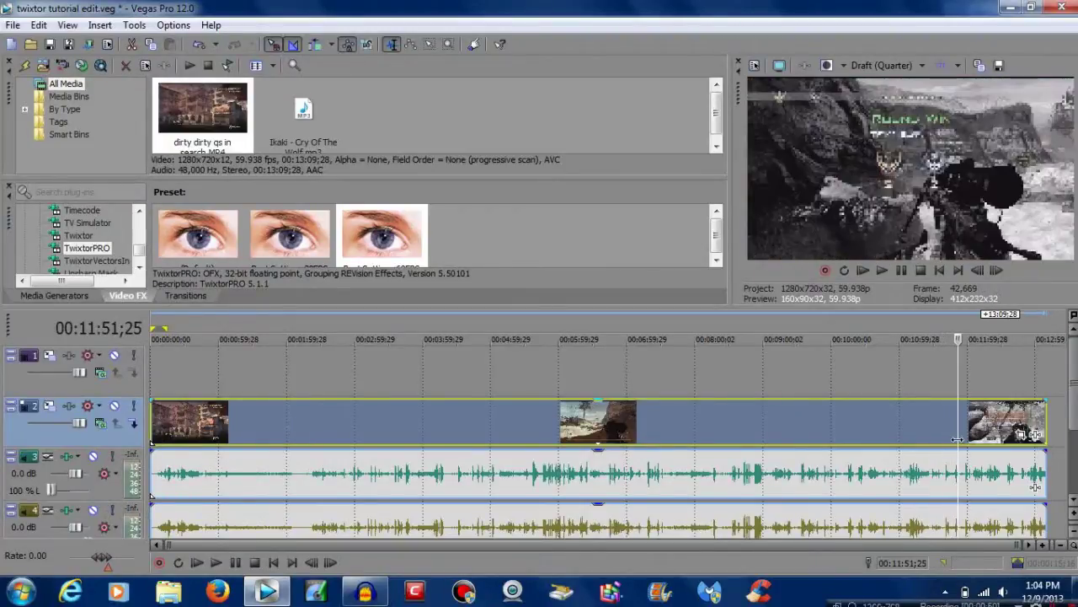
{"action": "left_click", "coordinate": [953, 439]}
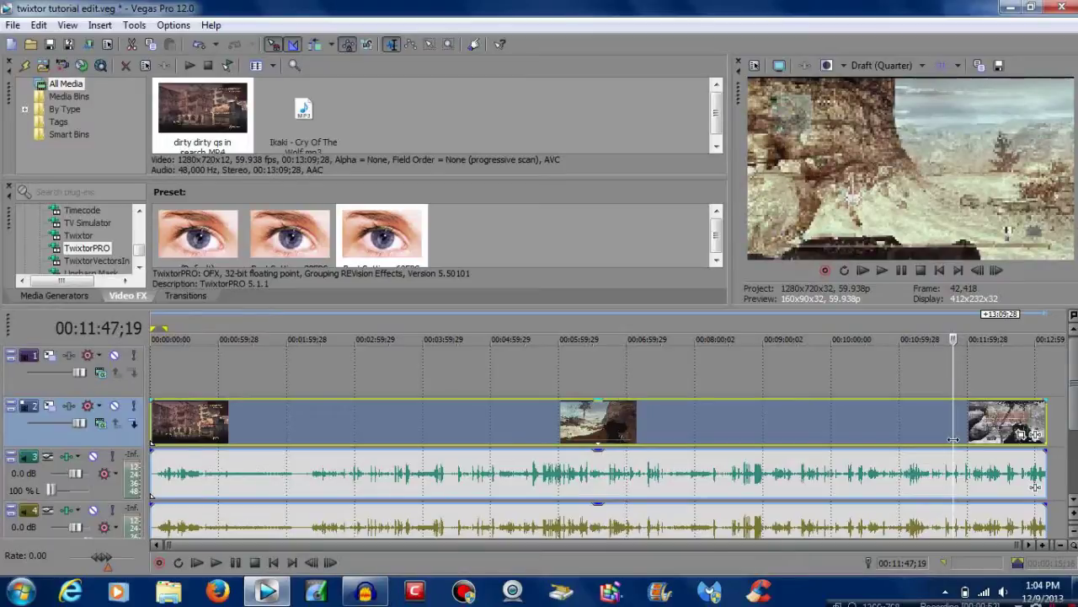
{"action": "key", "text": "space"}
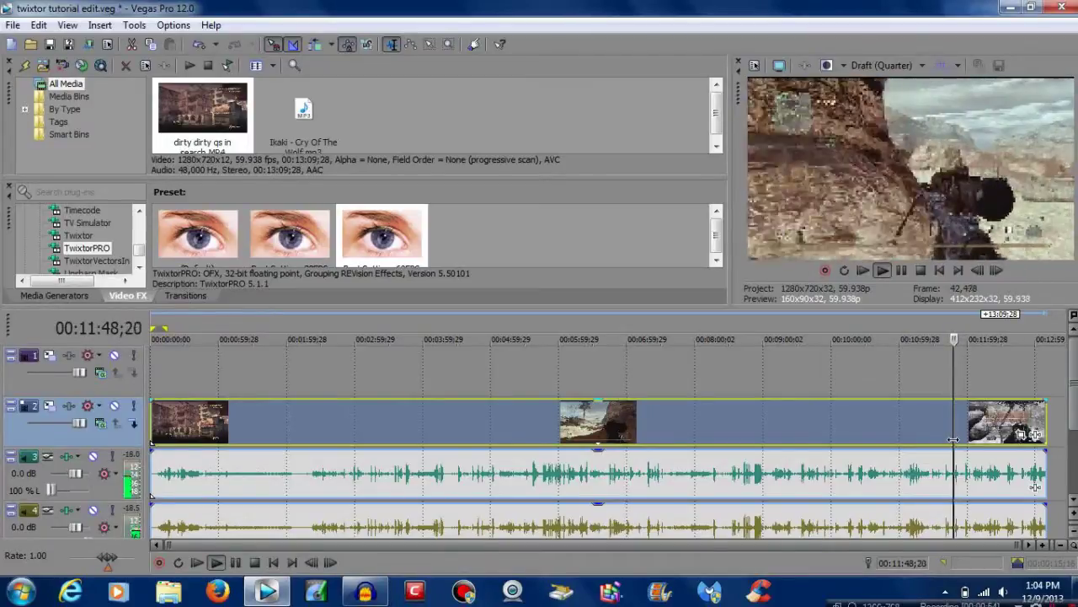
{"action": "key", "text": "space"}
Step: Put the cursor at 00:10:13;11 just before the quickscope and play to confirm it
{"action": "left_click", "coordinate": [873, 436]}
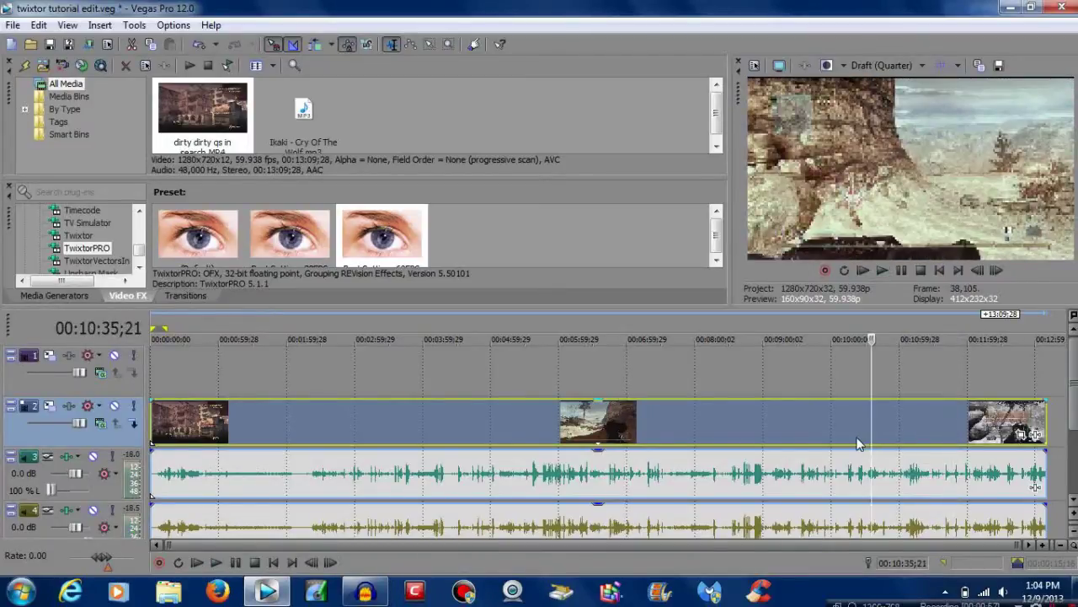
{"action": "left_click", "coordinate": [859, 442]}
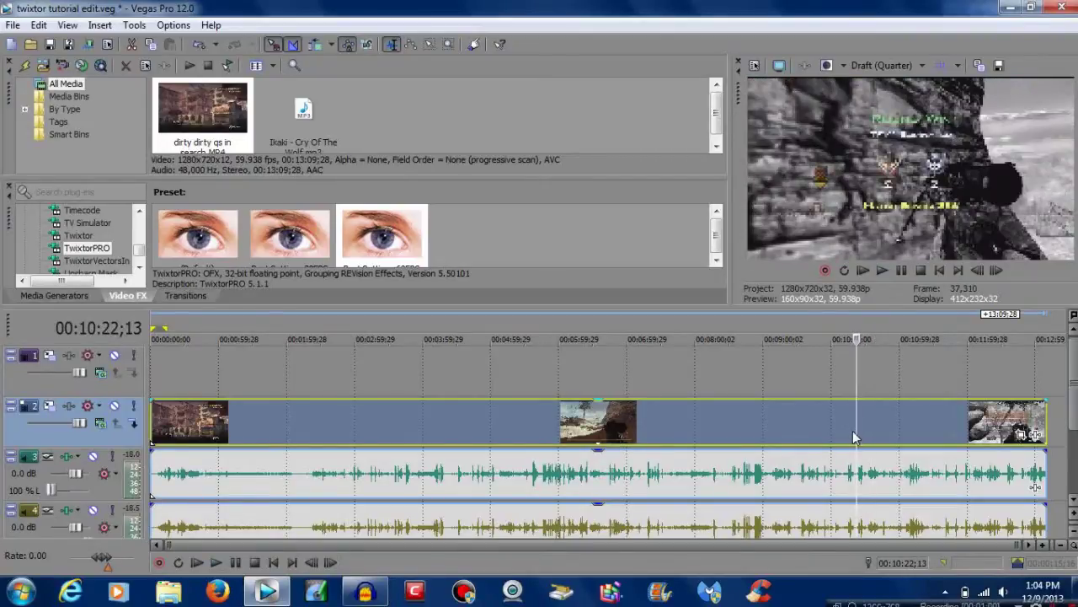
{"action": "left_click", "coordinate": [848, 434]}
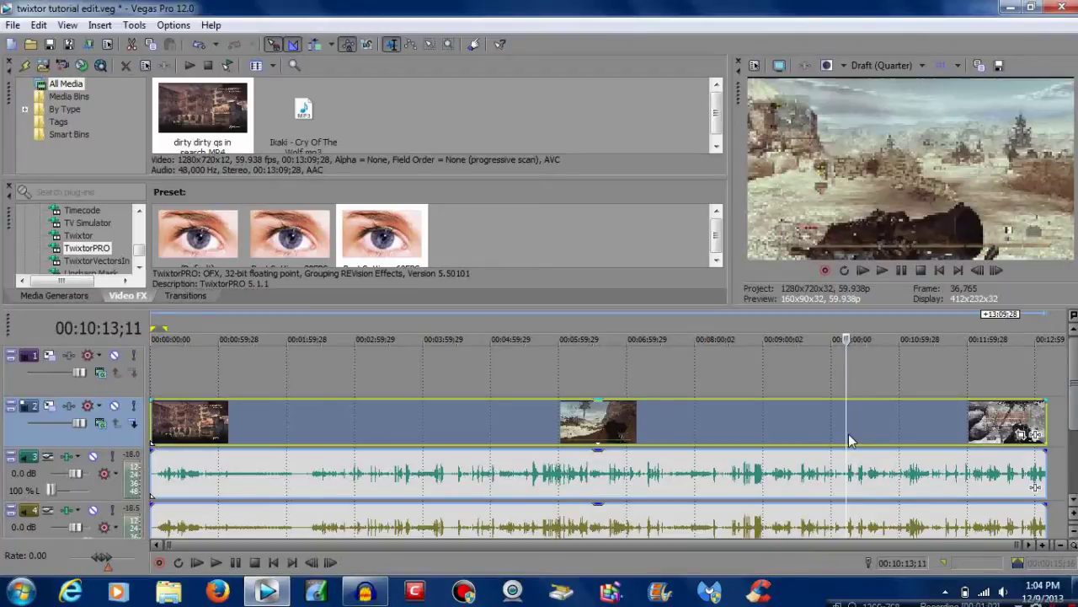
{"action": "key", "text": "space"}
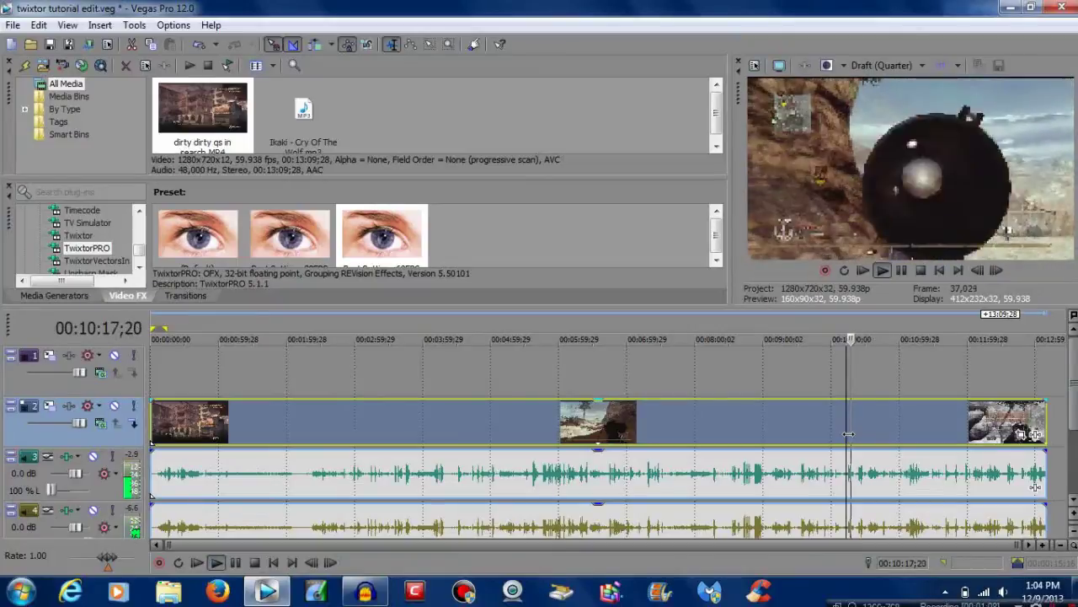
{"action": "key", "text": "space"}
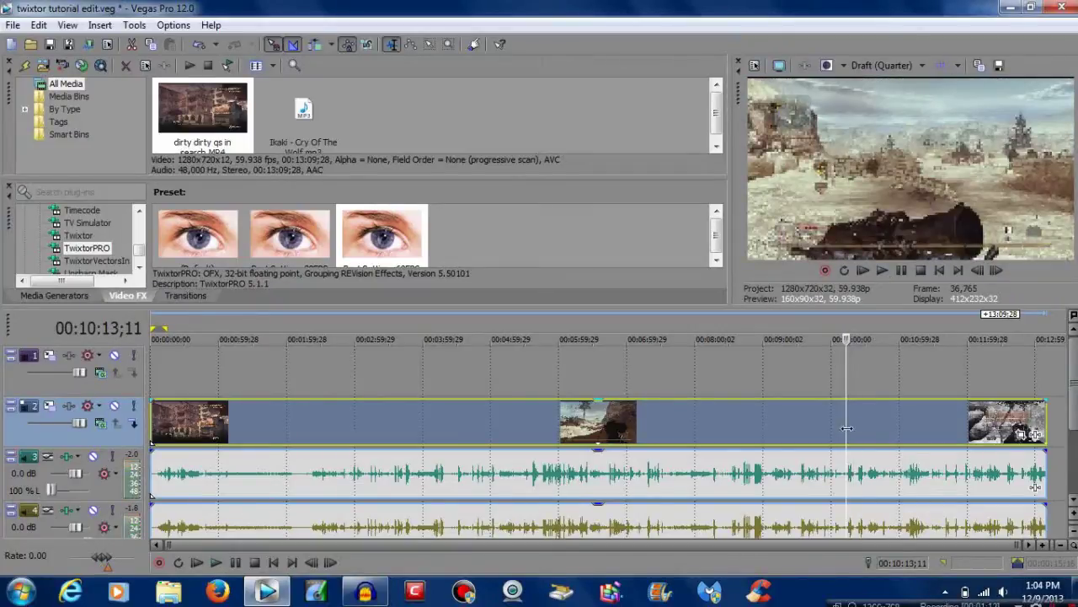
Step: Split at 00:10:13;11, delete the earlier footage and move the remaining clip to 00:00:00
{"action": "key", "text": "s"}
{"action": "left_click", "coordinate": [802, 419]}
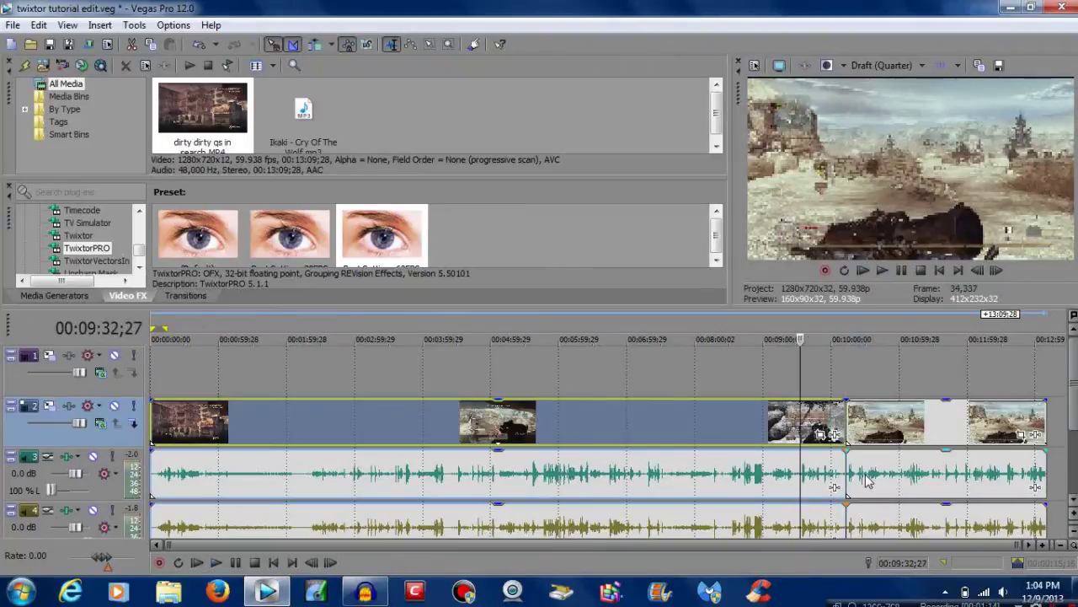
{"action": "key", "text": "Delete"}
{"action": "left_click_drag", "start_coordinate": [878, 413], "coordinate": [150, 402]}
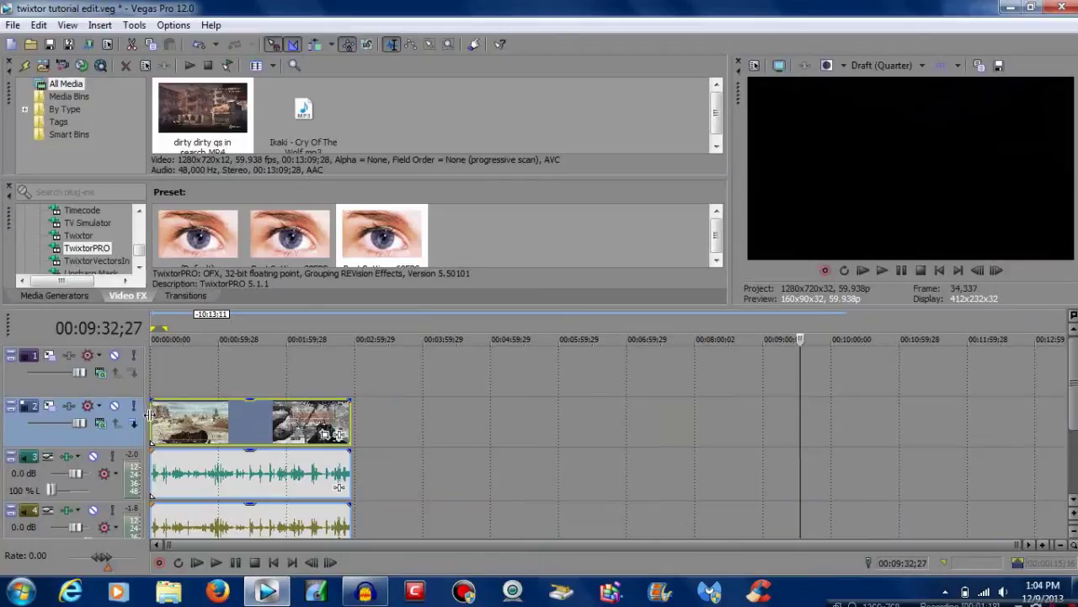
{"action": "key", "text": "Home"}
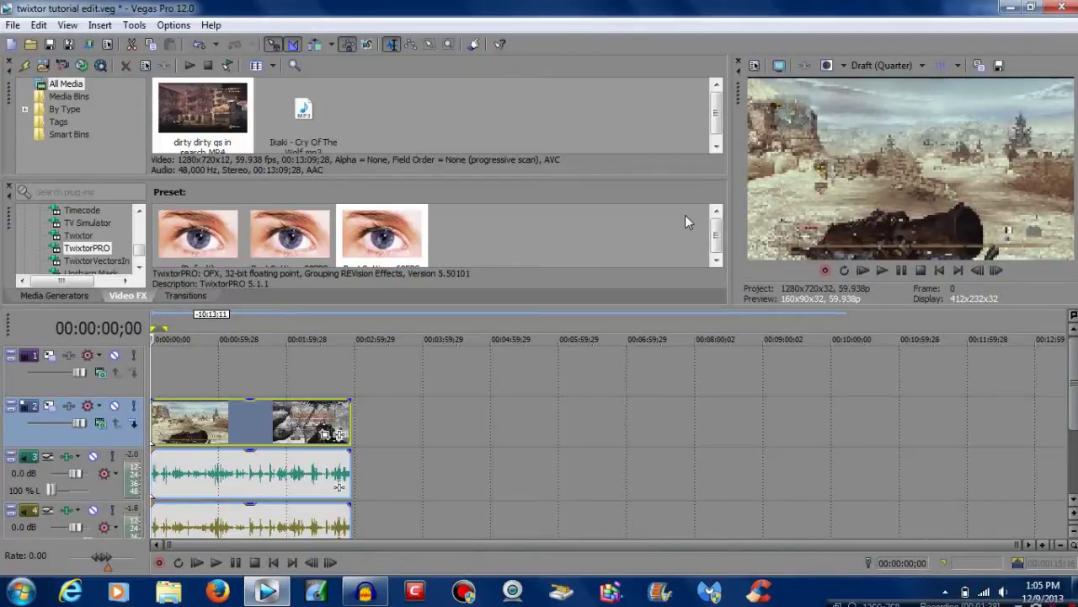
Step: Set the cursor to 00:00:09;02 in the trimmed clip and play from the kill
{"action": "left_click", "coordinate": [160, 433]}
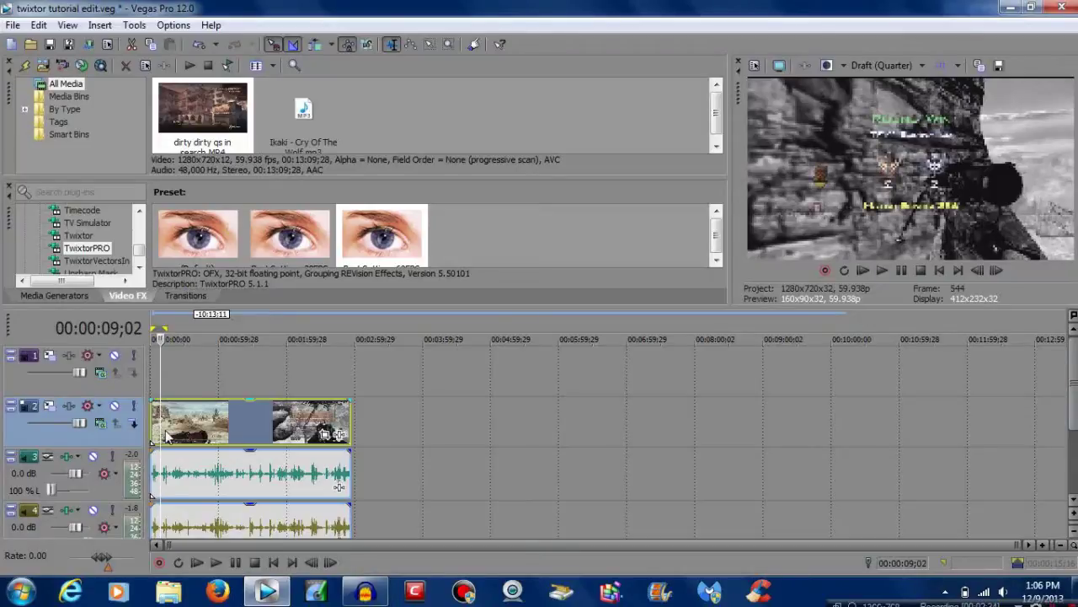
{"action": "key", "text": "space"}
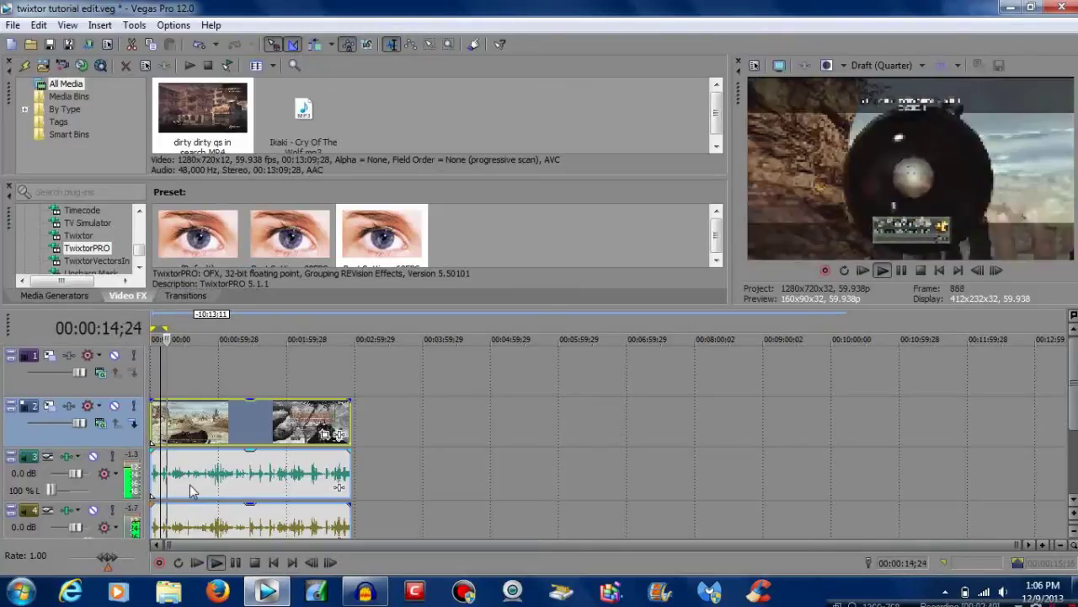
{"action": "key", "text": "space"}
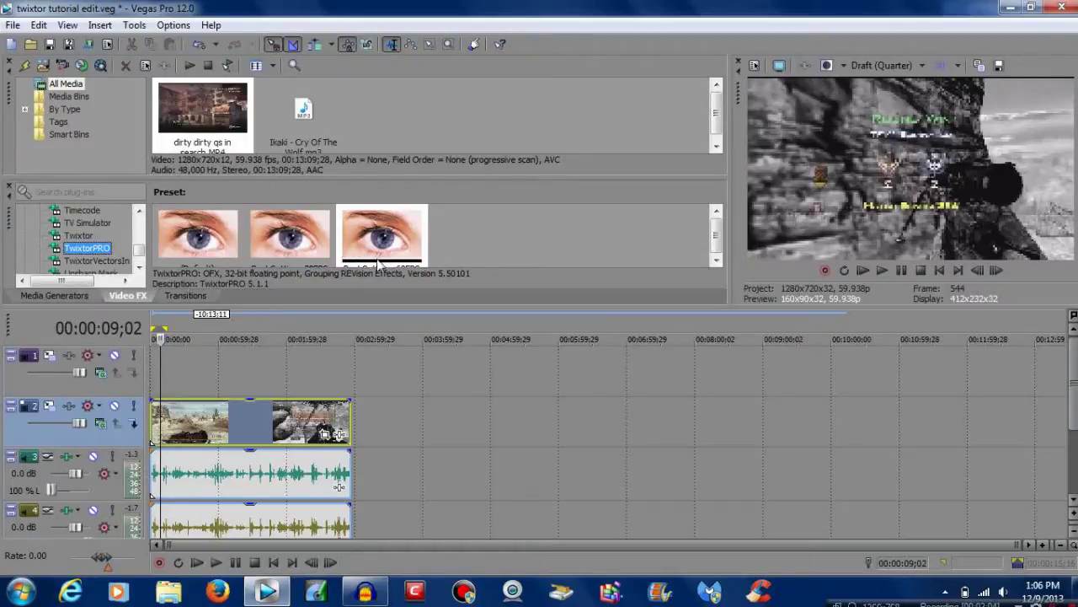
{"action": "left_click_drag", "start_coordinate": [405, 242], "coordinate": [170, 428]}
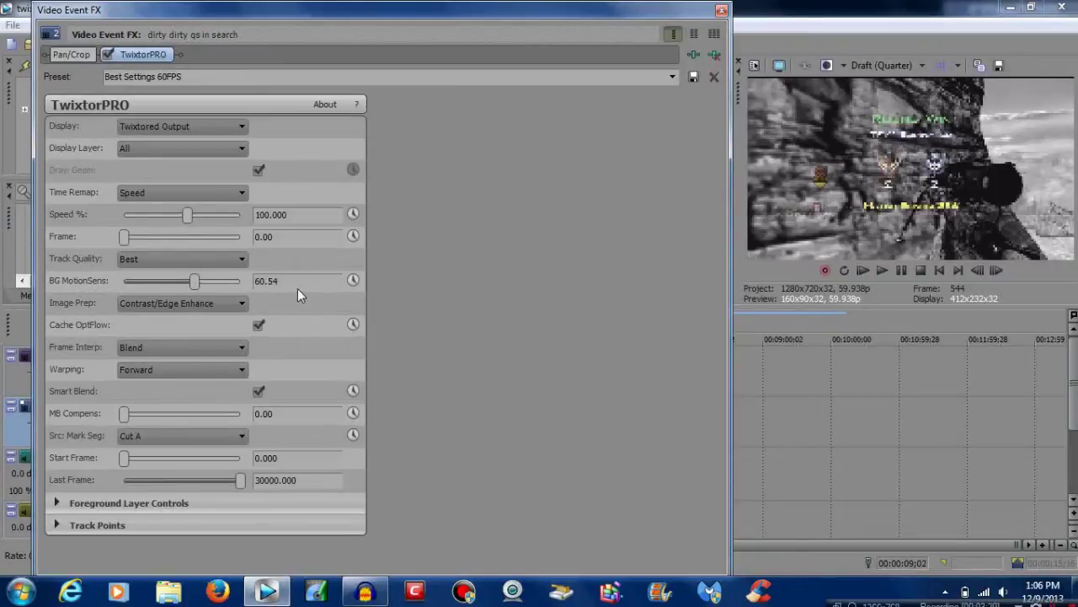
Step: Turn on keyframe animation for TwixtorPRO's Speed % setting
{"action": "left_click", "coordinate": [353, 215]}
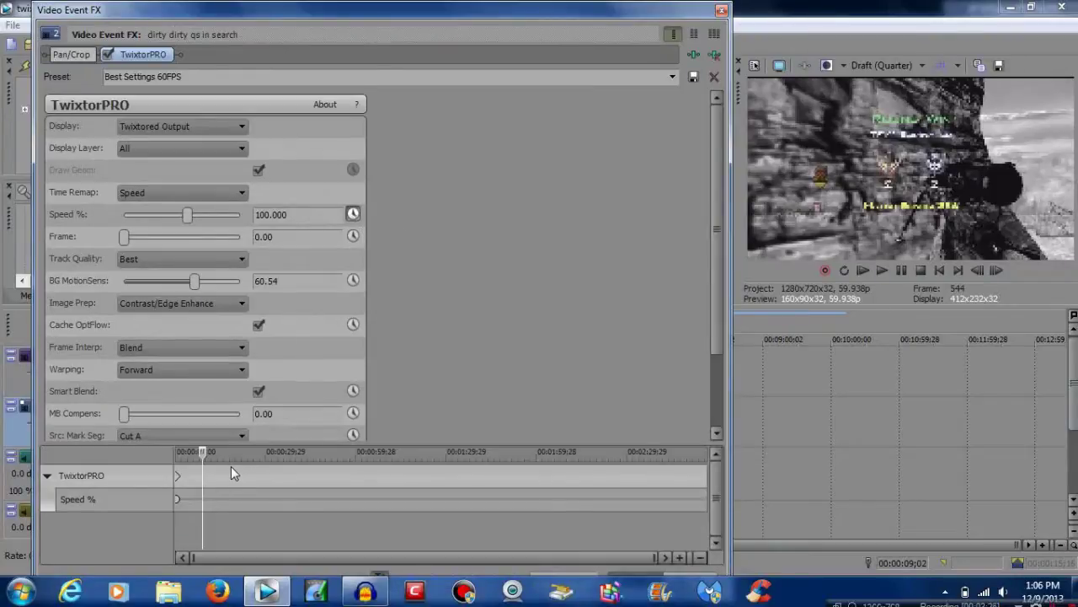
Step: Select the TwixtorPRO keyframe row and nudge the Video Event FX window down slightly
{"action": "left_click", "coordinate": [217, 477]}
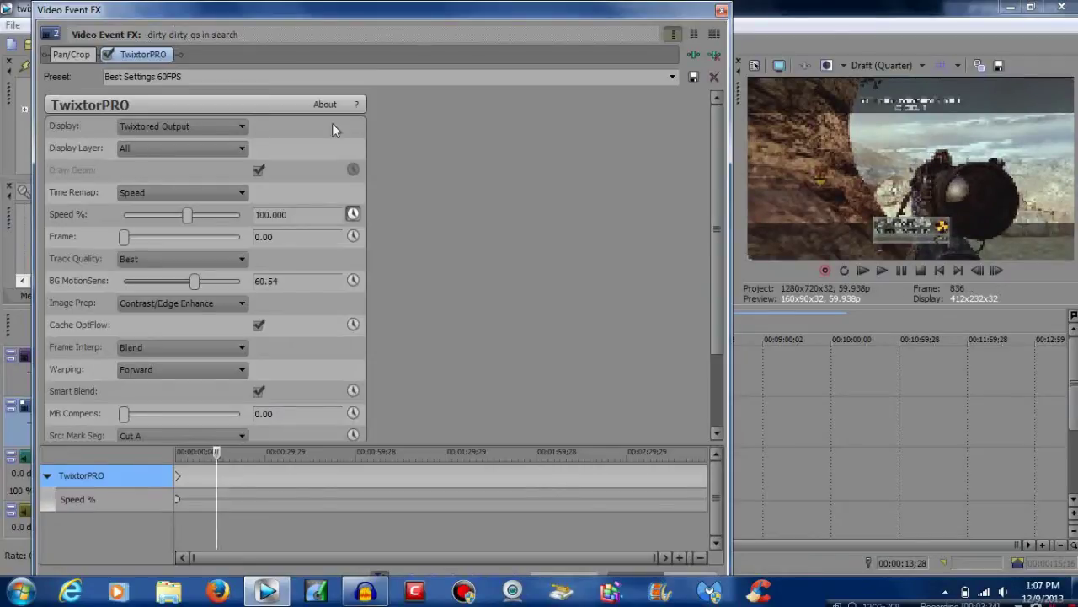
{"action": "mouse_move", "coordinate": [356, 9]}
{"action": "left_mouse_down"}
{"action": "mouse_move", "coordinate": [355, 34]}
{"action": "mouse_move", "coordinate": [356, 9]}
{"action": "left_mouse_up"}
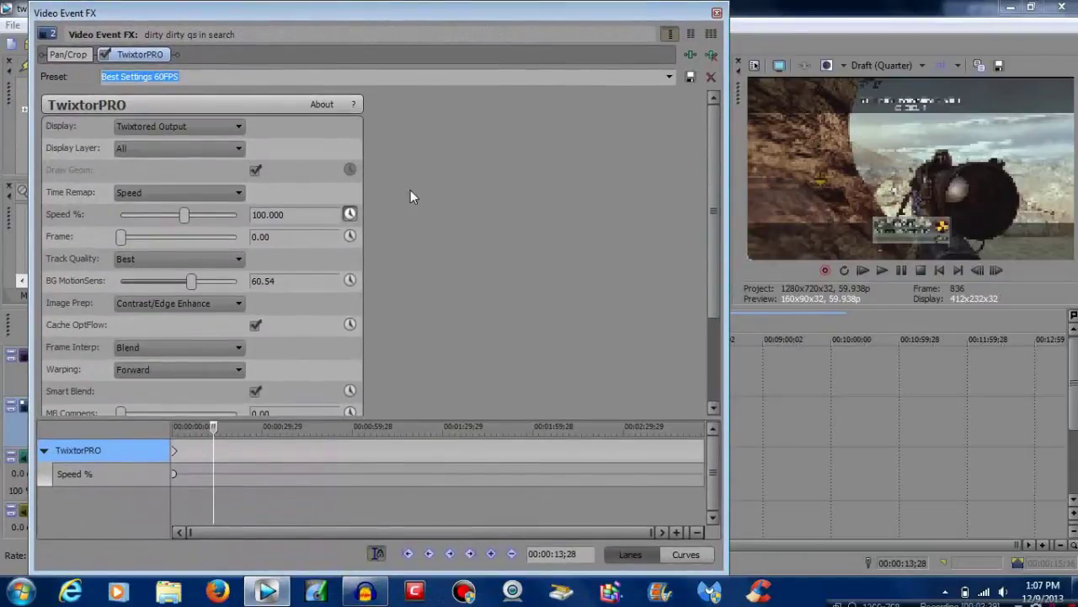
Step: Add a Speed % keyframe at 00:00:13;28, then set Speed % to 3 one frame later
{"action": "left_click", "coordinate": [490, 555]}
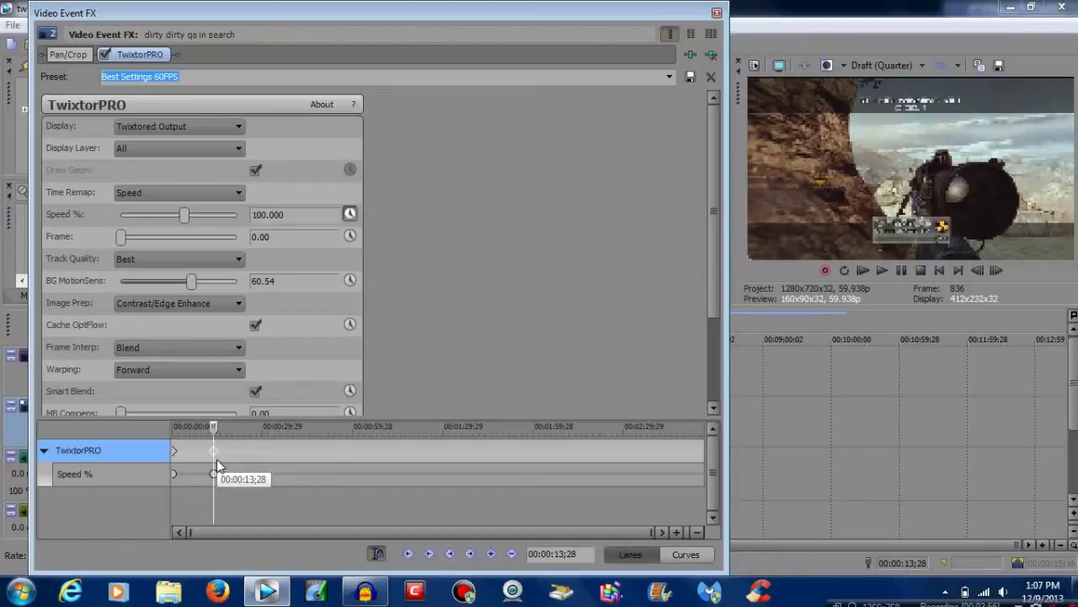
{"action": "key", "text": "alt+Right"}
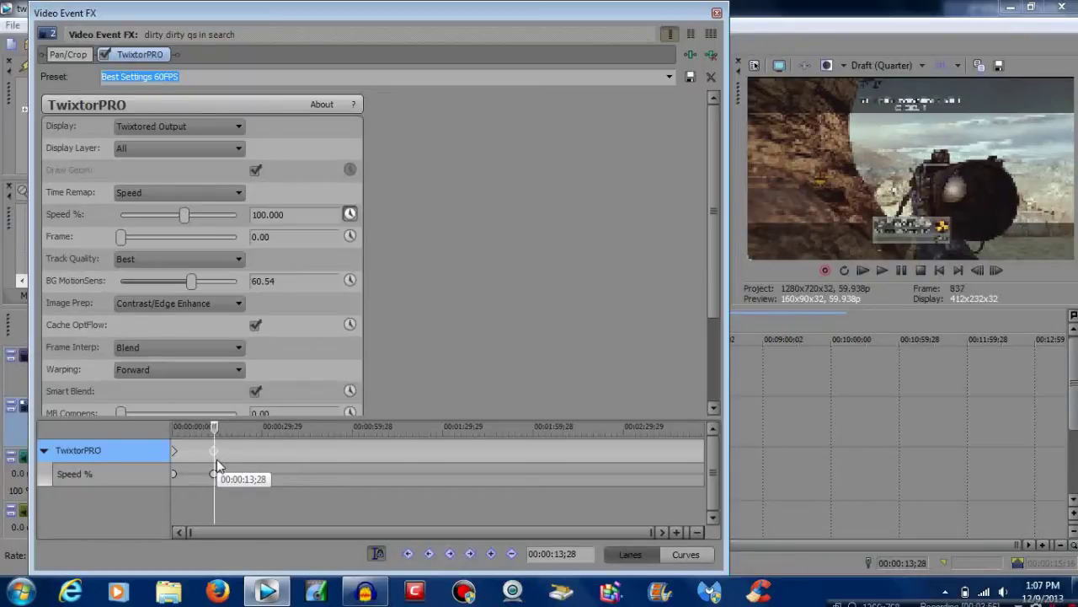
{"action": "left_click", "coordinate": [295, 217]}
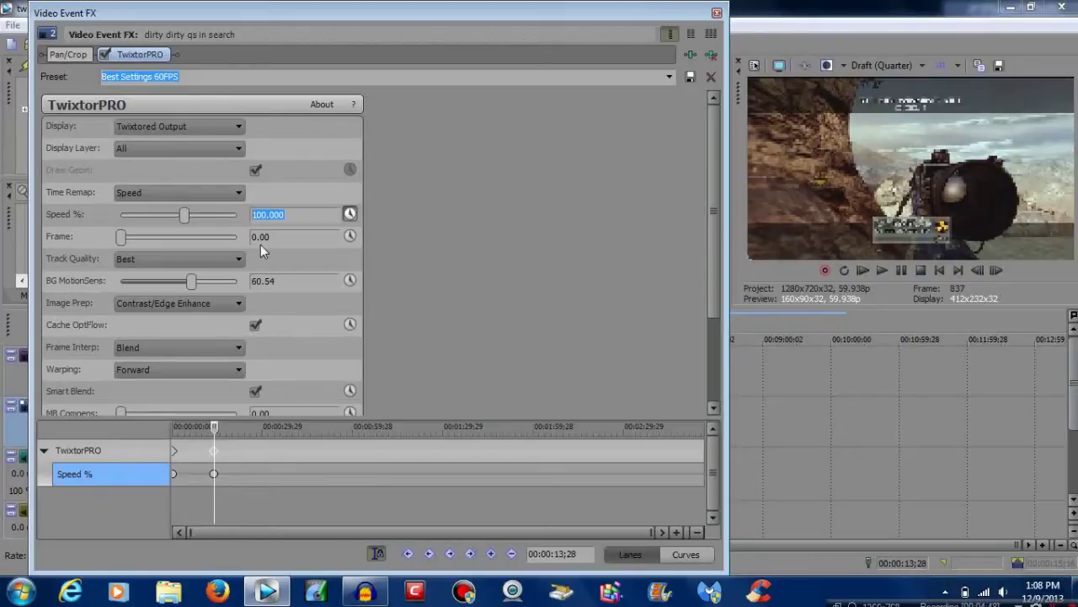
{"action": "type", "text": "3"}
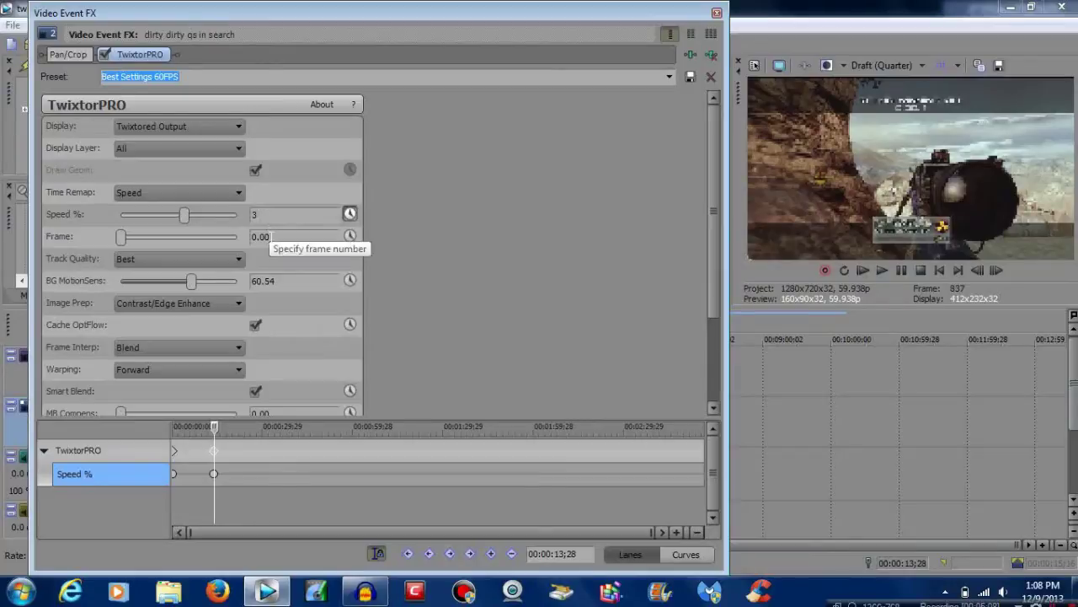
Step: Commit the Speed % value of 3 and select the 00:00:13;28 keyframe
{"action": "left_click", "coordinate": [268, 238]}
{"action": "left_click", "coordinate": [216, 453]}
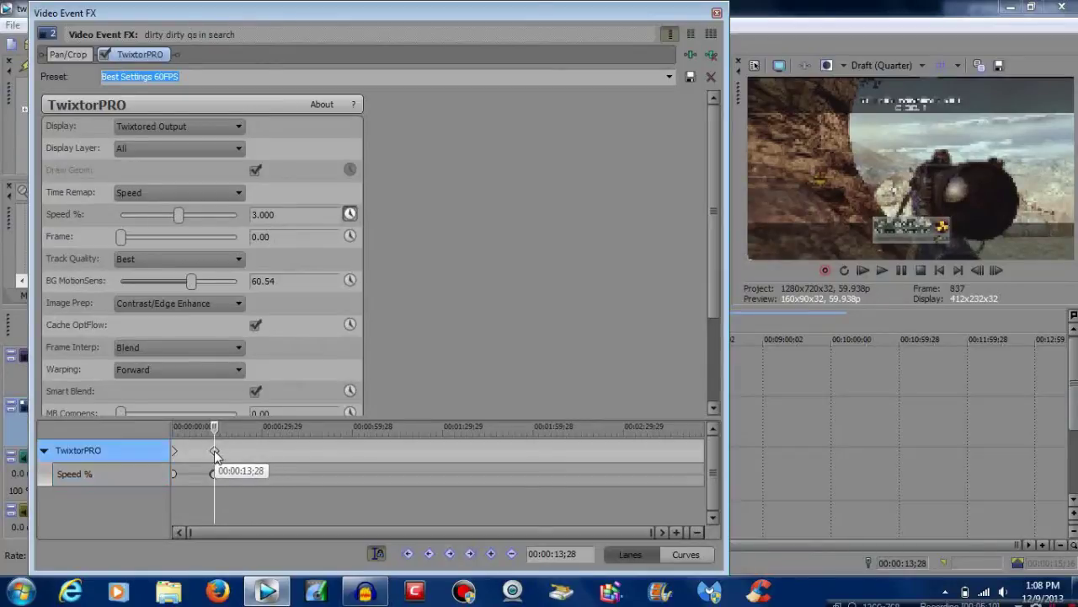
{"action": "scroll", "coordinate": [222, 465], "scroll_direction": "up", "scroll_amount": 4}
{"action": "scroll", "coordinate": [222, 463], "scroll_direction": "up", "scroll_amount": 4}
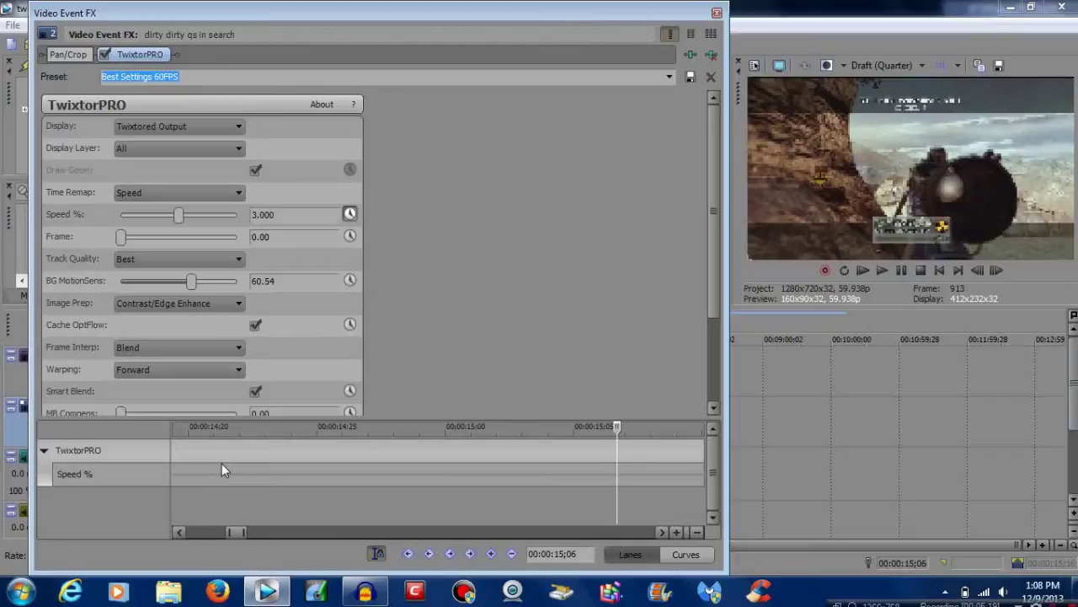
Step: Add a Speed % keyframe at 00:00:15;06 holding 3 percent, then step to 15;07
{"action": "left_click", "coordinate": [490, 552]}
{"action": "left_click", "coordinate": [621, 450]}
{"action": "left_click", "coordinate": [628, 474]}
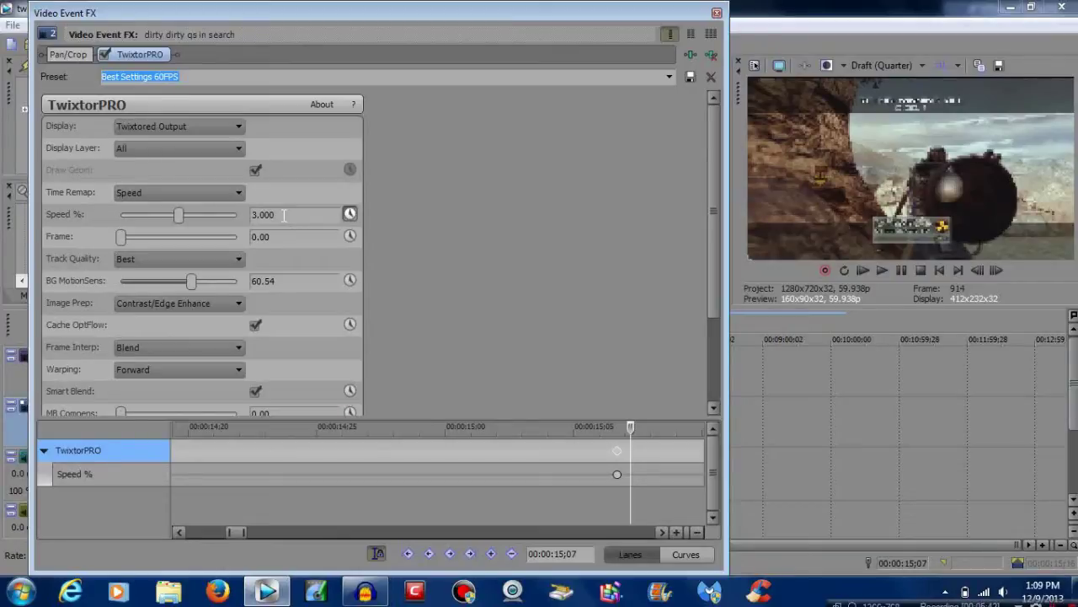
Step: Keyframe TwixtorPRO Speed at 100% at 15;07 and add another keyframe at 15;08
{"action": "left_click_drag", "start_coordinate": [284, 214], "coordinate": [240, 214]}
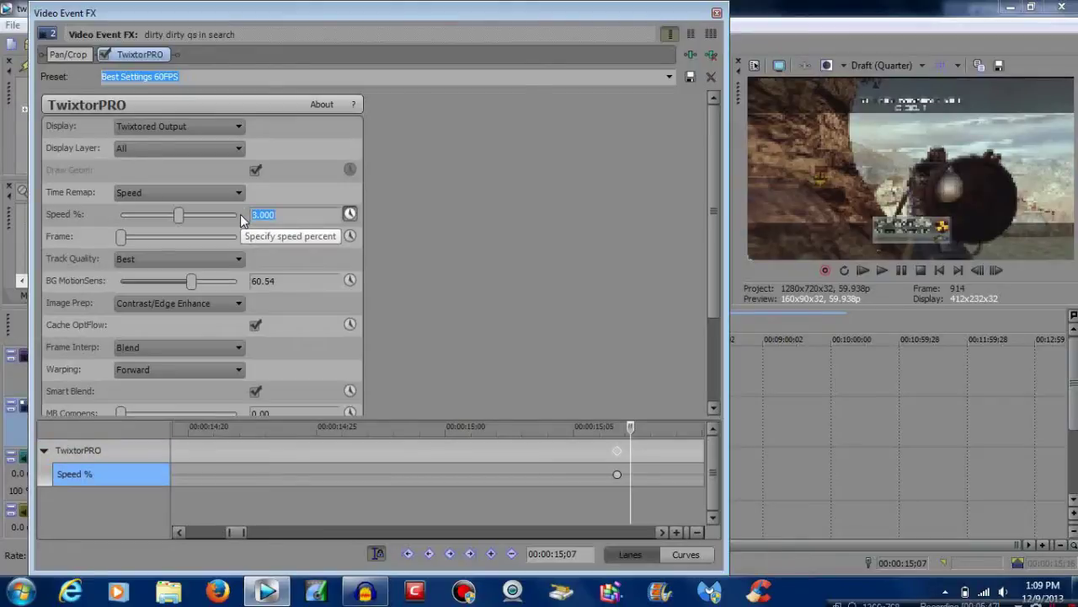
{"action": "type", "text": "100"}
{"action": "left_click", "coordinate": [289, 237]}
{"action": "left_click", "coordinate": [632, 451]}
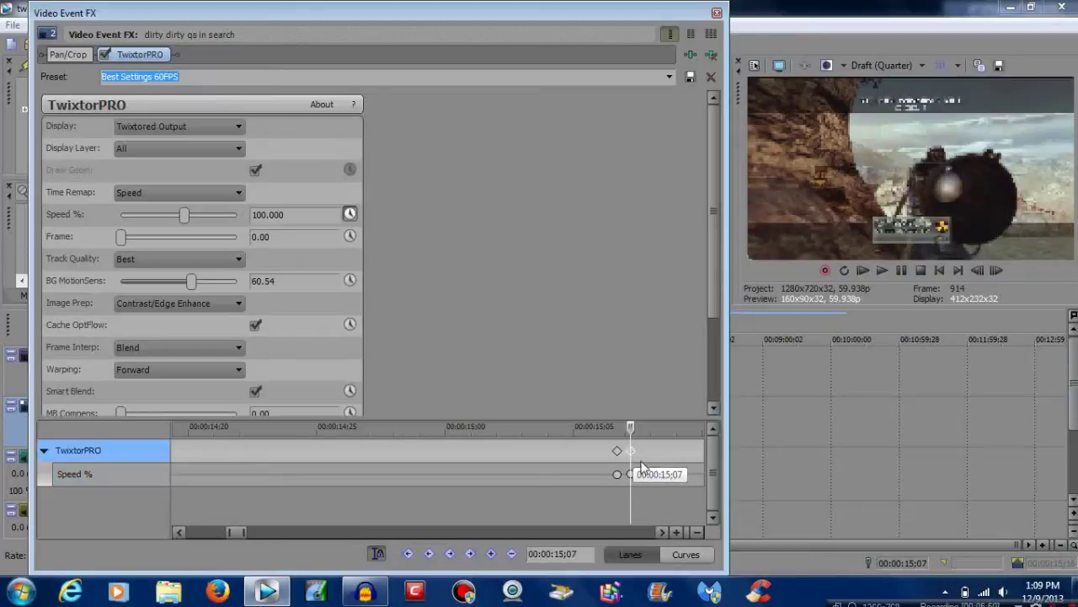
{"action": "left_click", "coordinate": [642, 461]}
{"action": "key", "text": "Right"}
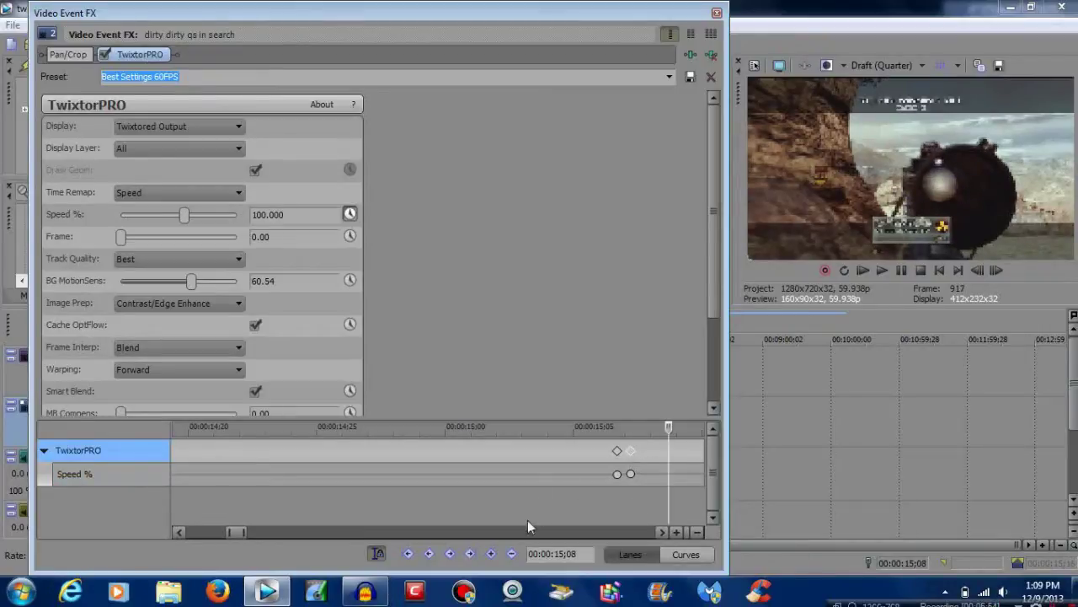
{"action": "left_click", "coordinate": [492, 554]}
Step: Drop the Speed to 3% with a new keyframe at 15;09
{"action": "left_click", "coordinate": [683, 482]}
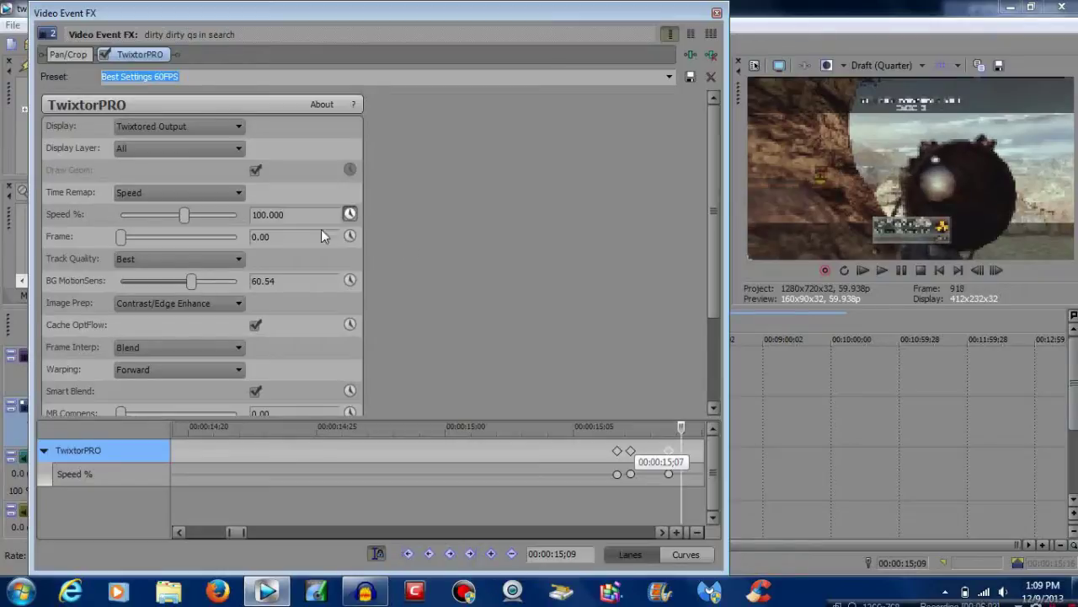
{"action": "left_click", "coordinate": [251, 216]}
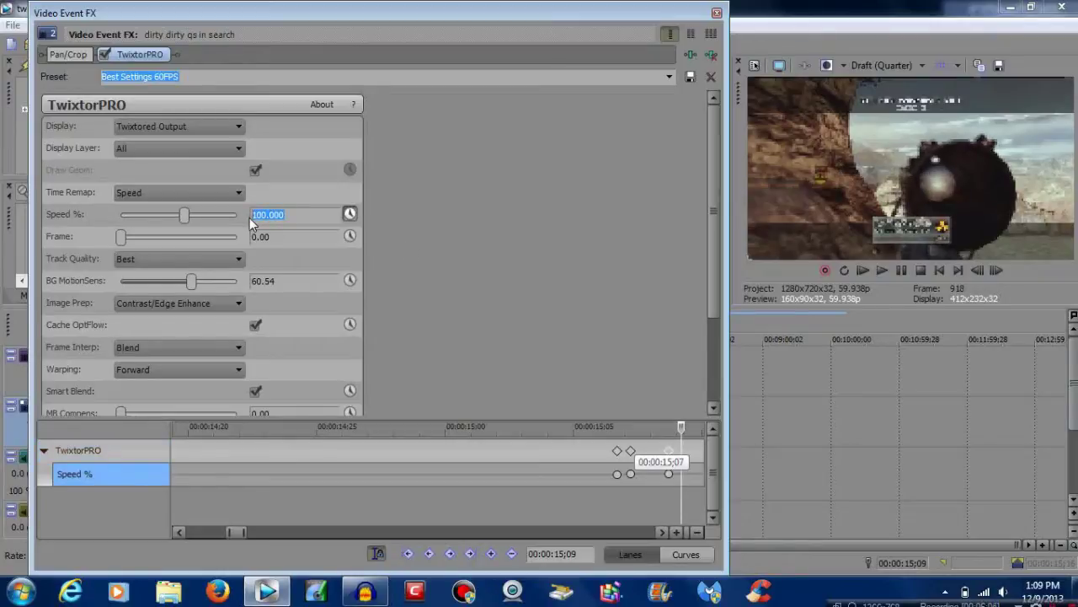
{"action": "type", "text": "3"}
{"action": "key", "text": "Tab"}
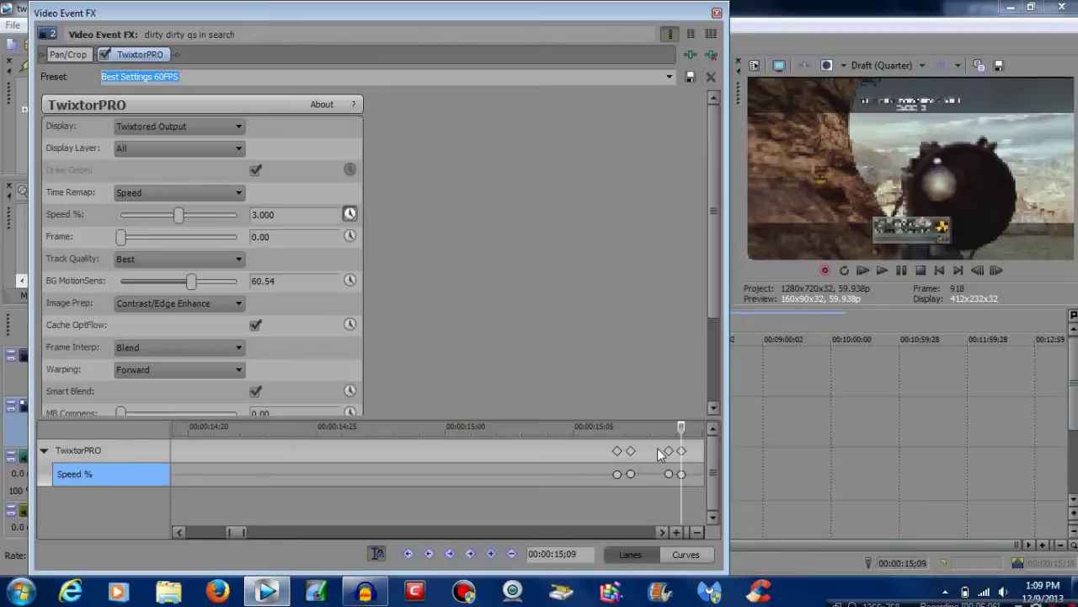
Step: Add a keyframe at 16;15 and return the Speed to 100% after it
{"action": "left_click", "coordinate": [684, 453]}
{"action": "key", "text": "Right"}
{"action": "key", "text": "Right"}
{"action": "key", "text": "Right"}
{"action": "key", "text": "Right"}
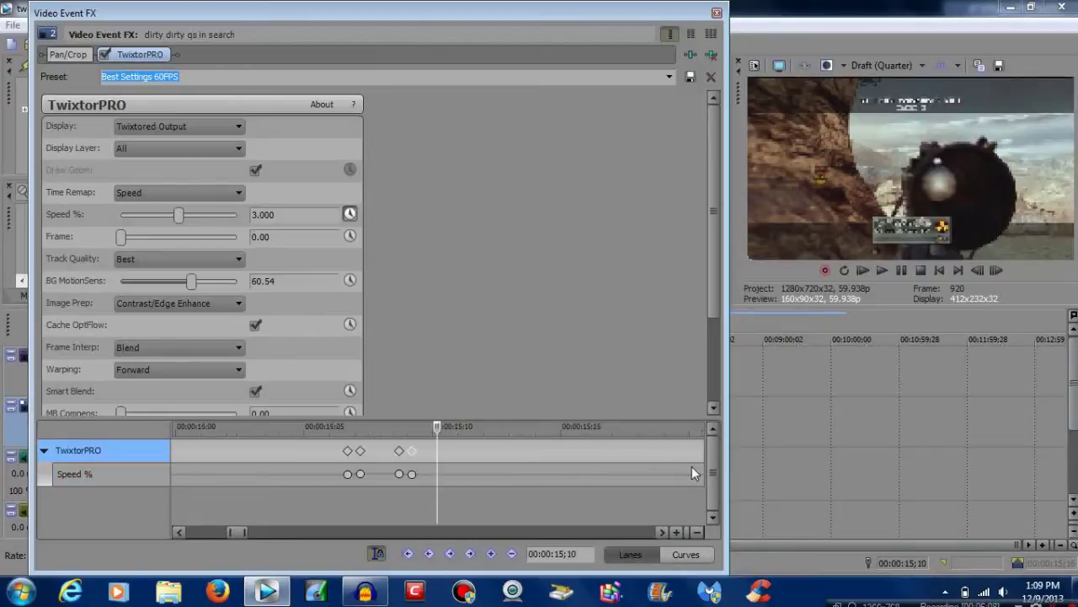
{"action": "key", "text": "Right"}
{"action": "key", "text": "Right"}
{"action": "key", "text": "Right"}
{"action": "key", "text": "Right"}
{"action": "key", "text": "Right"}
{"action": "key", "text": "Right"}
{"action": "key", "text": "Right"}
{"action": "key", "text": "Right"}
{"action": "key", "text": "Right"}
{"action": "key", "text": "Right"}
{"action": "key", "text": "Right"}
{"action": "key", "text": "Right"}
{"action": "key", "text": "Right"}
{"action": "key", "text": "Right"}
{"action": "key", "text": "Right"}
{"action": "key", "text": "Right"}
{"action": "key", "text": "Right"}
{"action": "key", "text": "Right"}
{"action": "key", "text": "Right"}
{"action": "key", "text": "Right"}
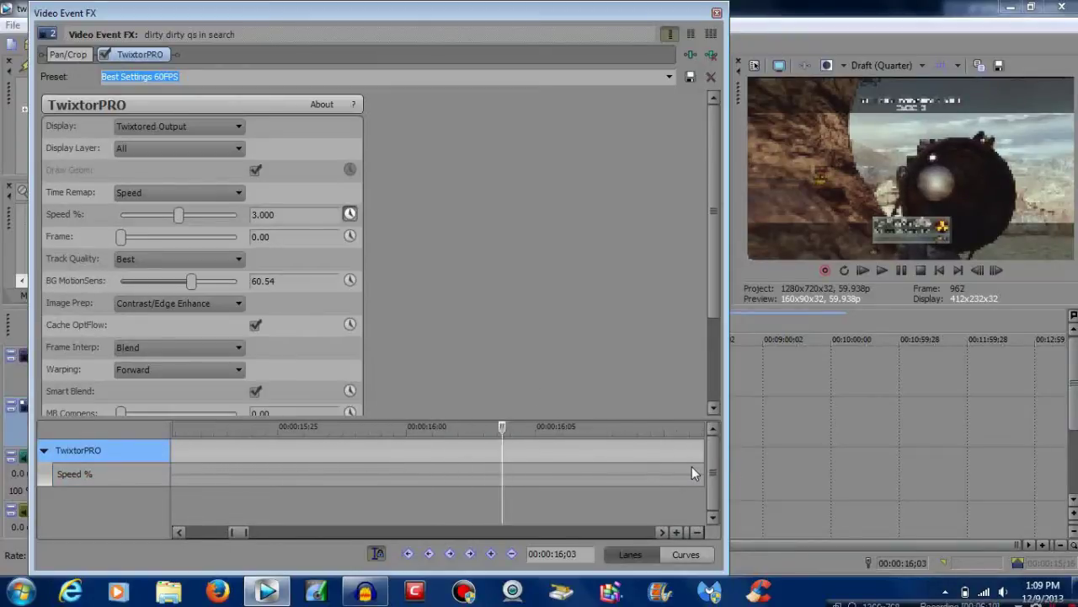
{"action": "key", "text": "Right"}
{"action": "key", "text": "Right"}
{"action": "key", "text": "Right"}
{"action": "key", "text": "Right"}
{"action": "key", "text": "Right"}
{"action": "key", "text": "Right"}
{"action": "key", "text": "Right"}
{"action": "key", "text": "Right"}
{"action": "key", "text": "Right"}
{"action": "key", "text": "Right"}
{"action": "key", "text": "Right"}
{"action": "key", "text": "Right"}
{"action": "key", "text": "Right"}
{"action": "key", "text": "Right"}
{"action": "key", "text": "Right"}
{"action": "key", "text": "Right"}
{"action": "key", "text": "Right"}
{"action": "key", "text": "Right"}
{"action": "key", "text": "Right"}
{"action": "key", "text": "Right"}
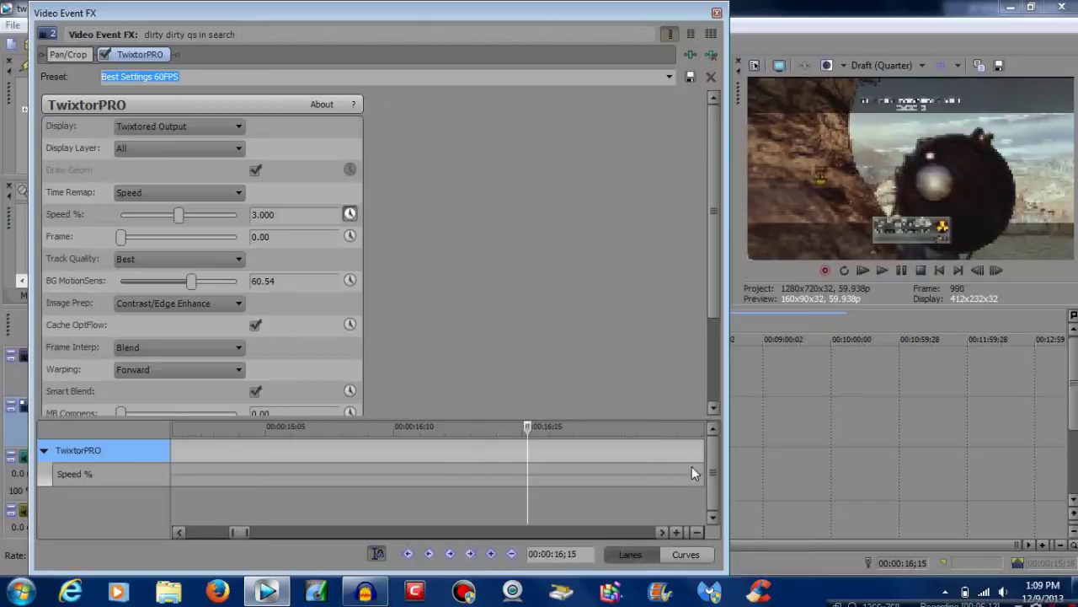
{"action": "left_click", "coordinate": [491, 554]}
{"action": "key", "text": "Right"}
{"action": "left_click", "coordinate": [282, 216]}
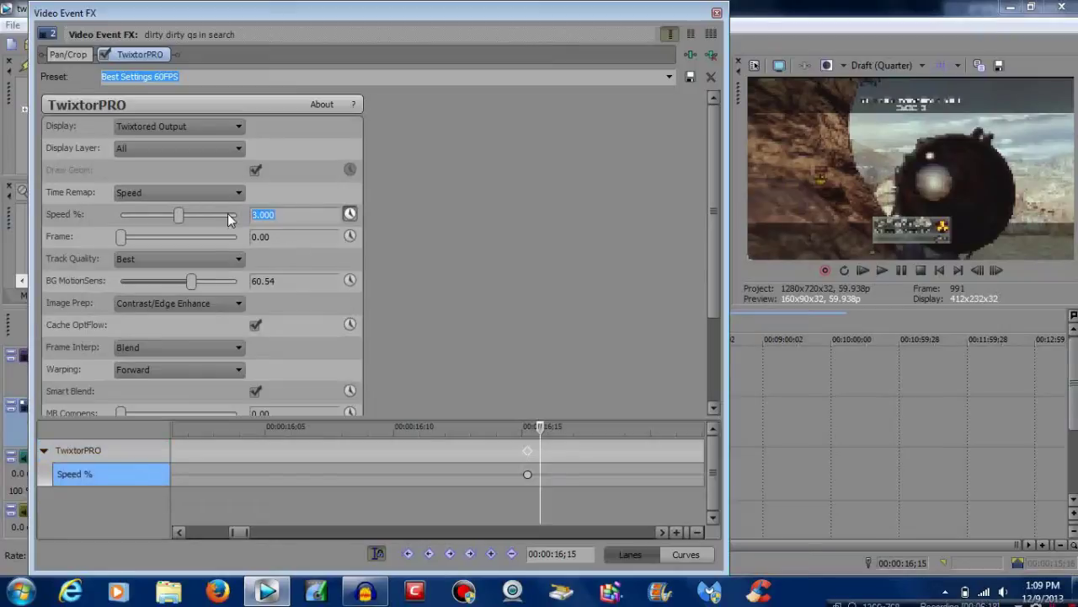
{"action": "type", "text": "100"}
{"action": "left_click", "coordinate": [282, 236]}
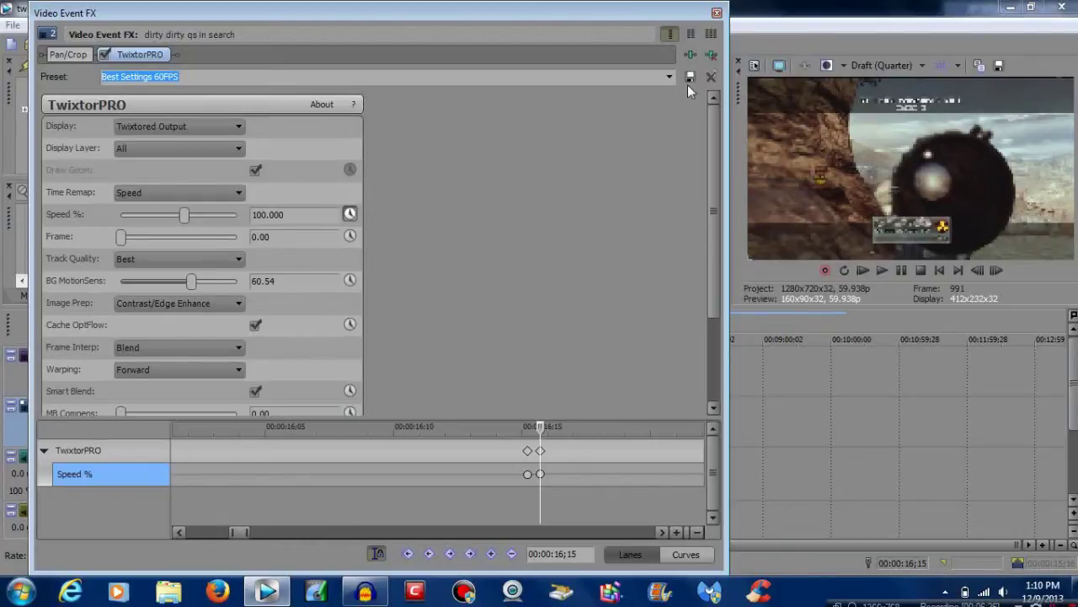
Step: Close the Video Event FX window and play the timeline from near the clip start
{"action": "left_click", "coordinate": [716, 14]}
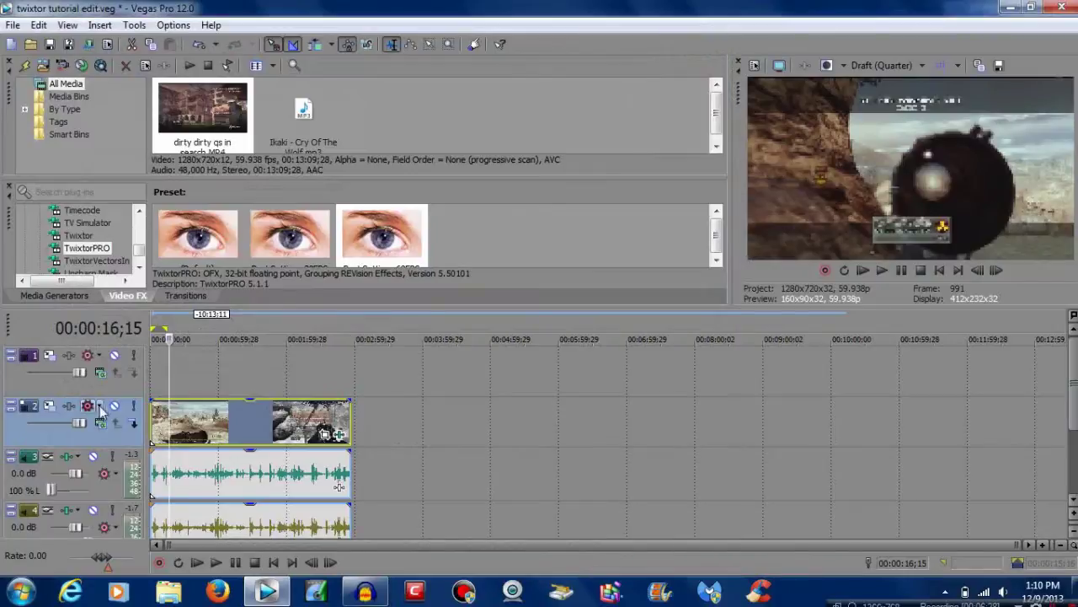
{"action": "left_click", "coordinate": [155, 415]}
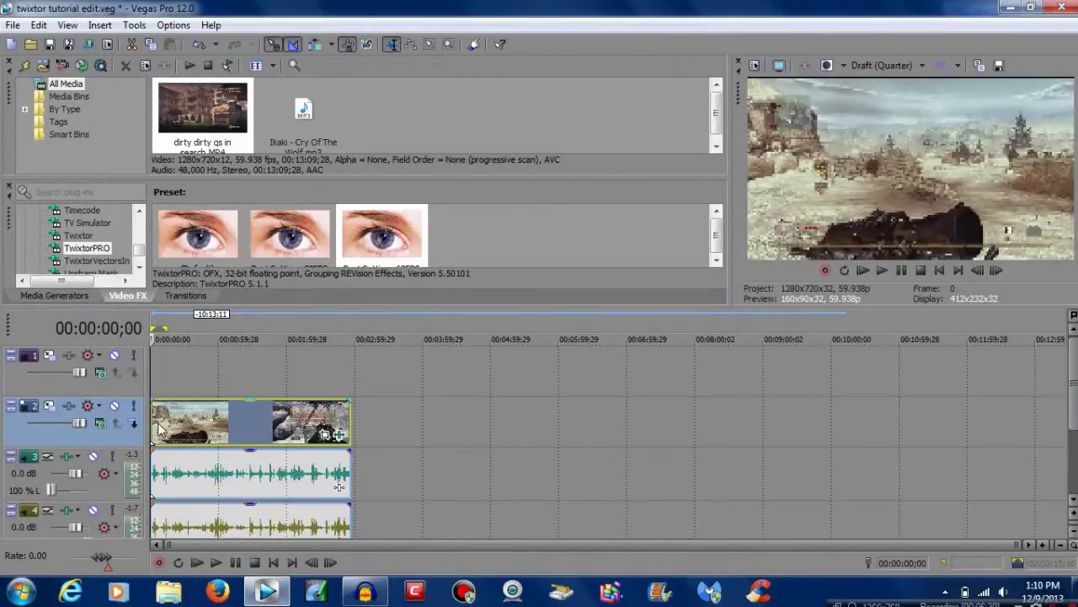
{"action": "key", "text": "space"}
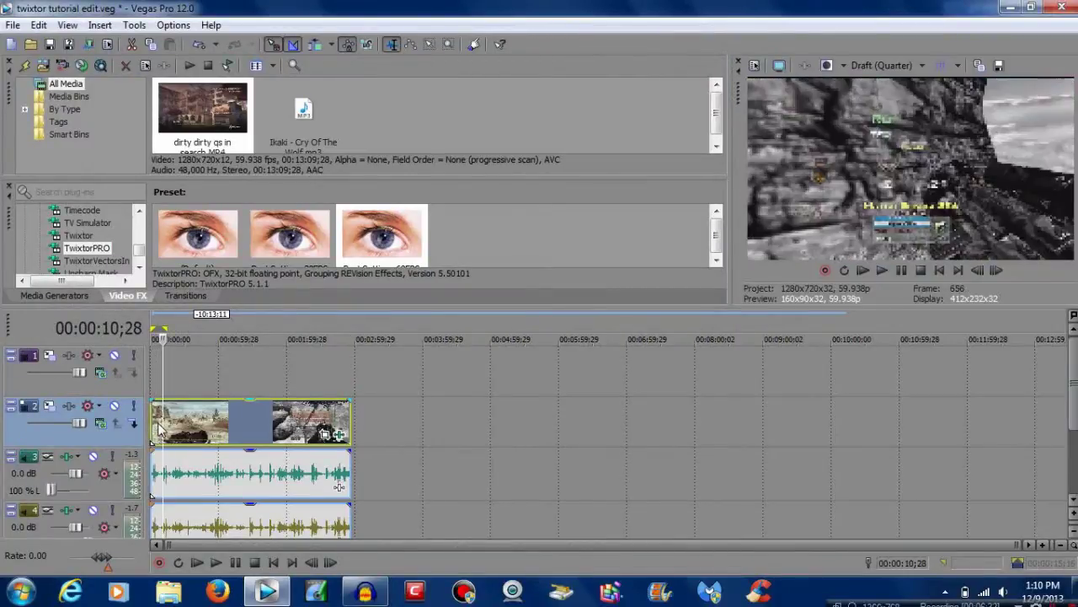
Step: Scrub backward and forward through the slow-motion section, settling at 14;29
{"action": "scroll", "coordinate": [158, 428], "scroll_direction": "up", "scroll_amount": 4}
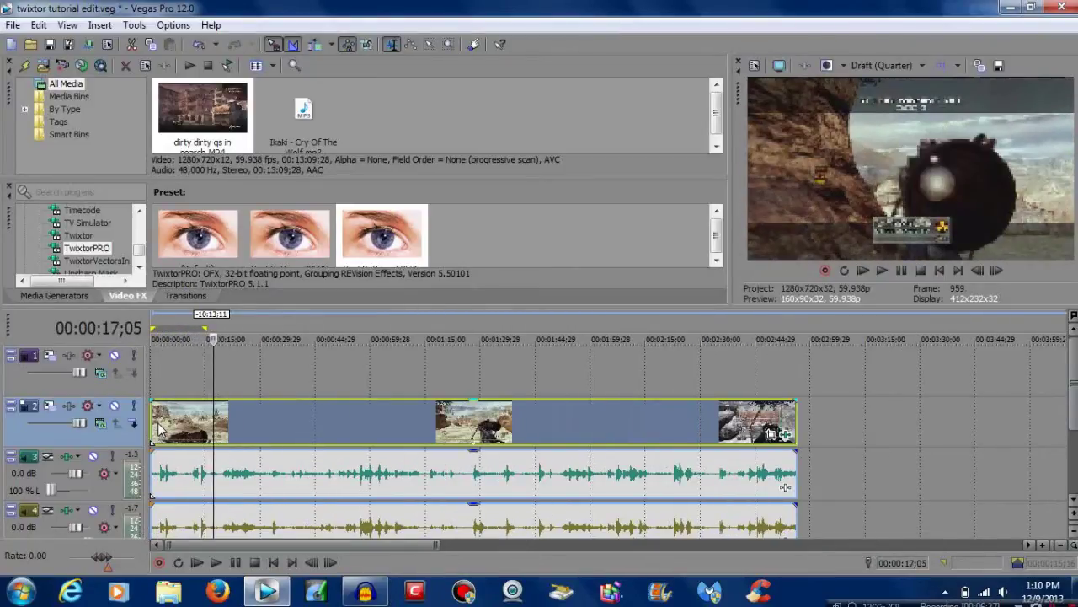
{"action": "key", "text": "j"}
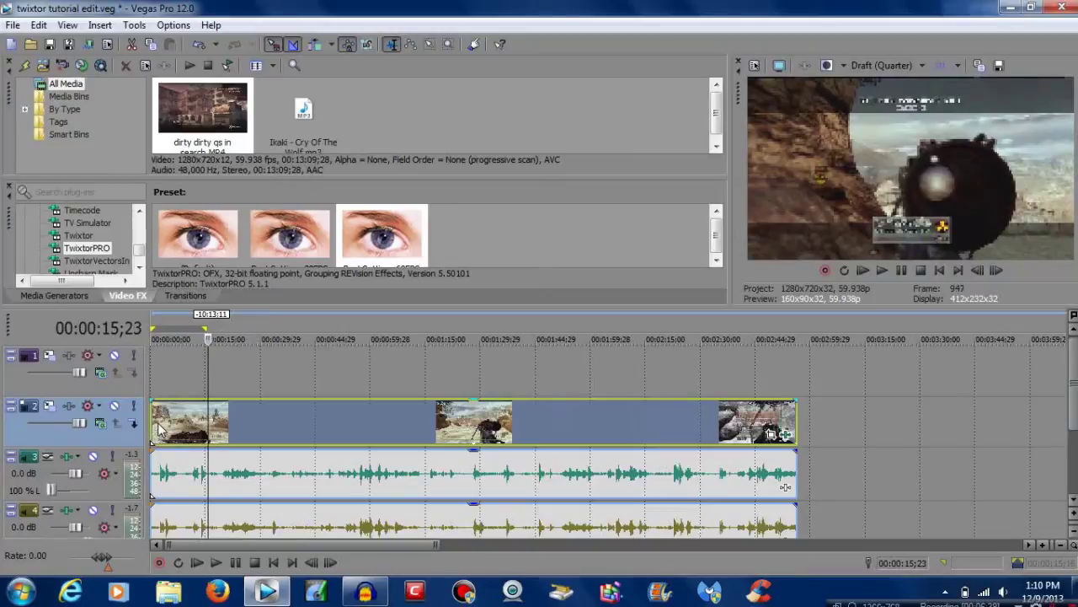
{"action": "scroll", "coordinate": [159, 428], "scroll_direction": "up", "scroll_amount": 2}
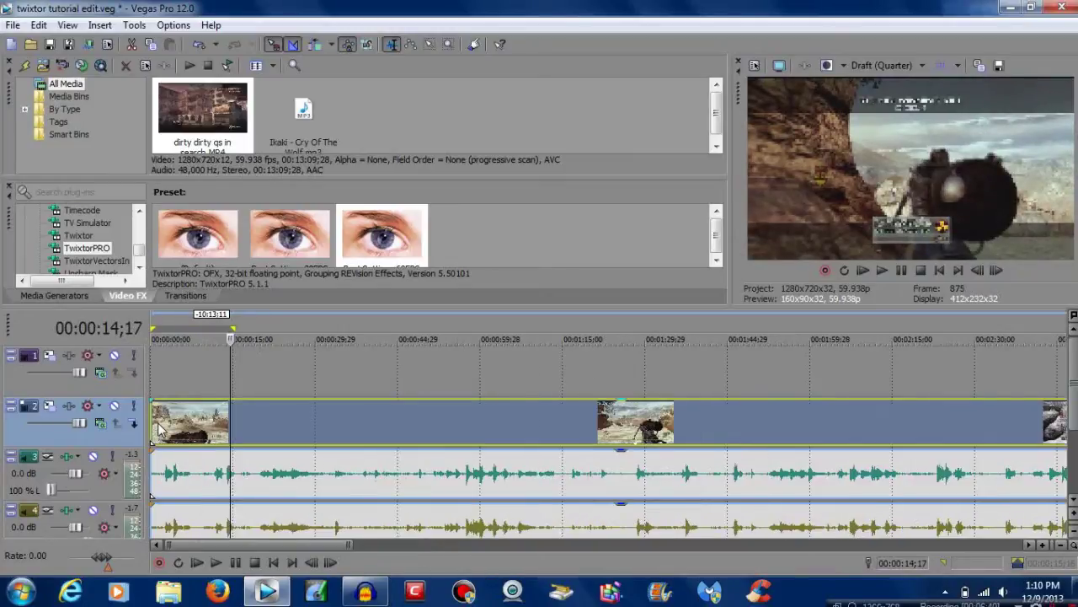
{"action": "key", "text": "l"}
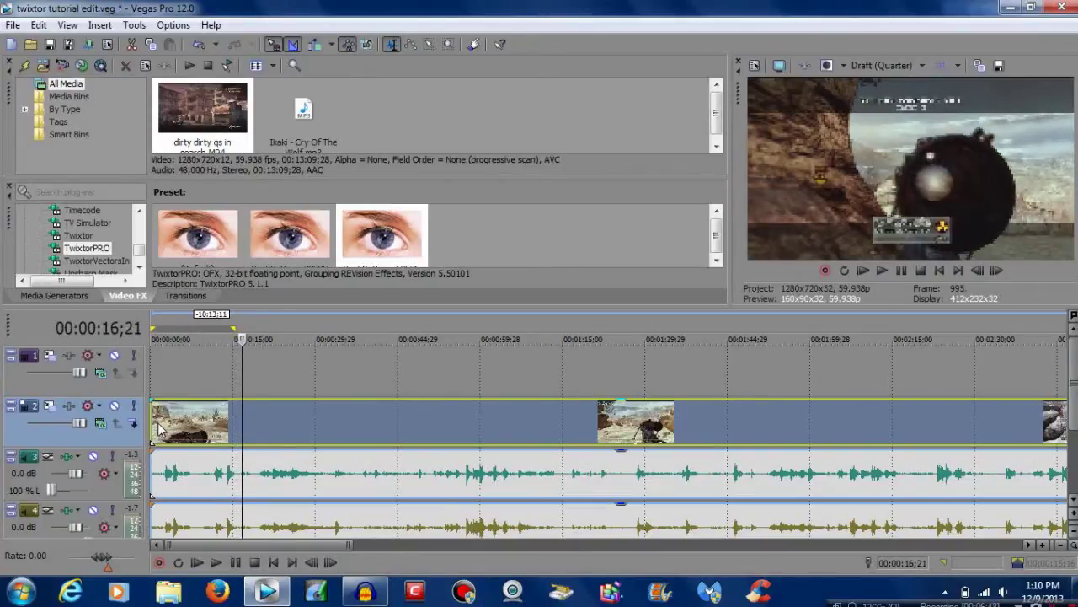
{"action": "key", "text": "Right"}
{"action": "key", "text": "Right"}
{"action": "key", "text": "Right"}
{"action": "key", "text": "Right"}
{"action": "key", "text": "Left"}
{"action": "key", "text": "Left"}
{"action": "key", "text": "Left"}
{"action": "key", "text": "Left"}
{"action": "key", "text": "Left"}
{"action": "key", "text": "Left"}
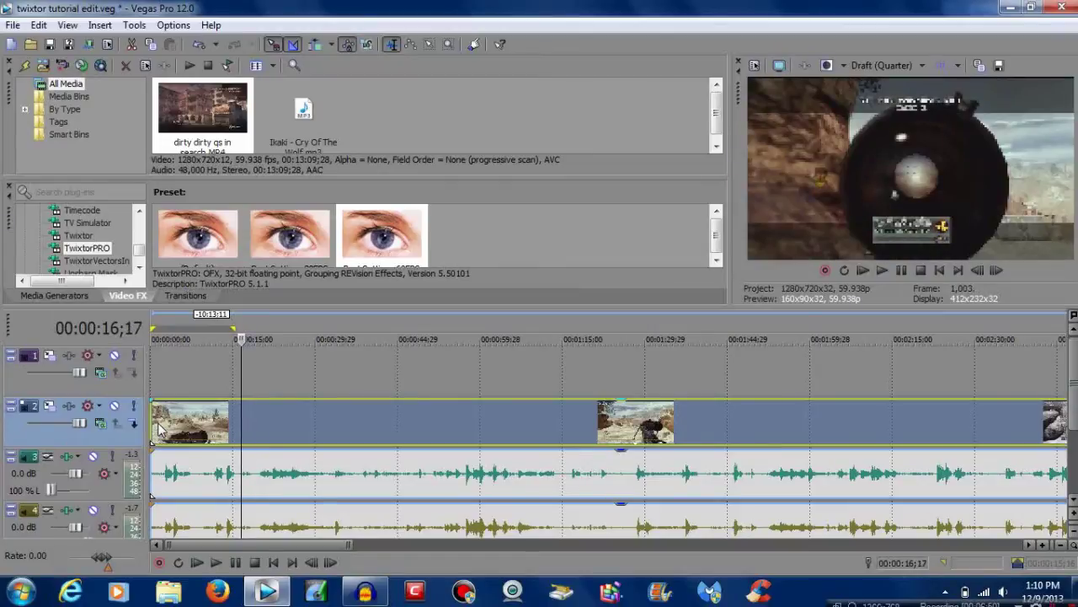
{"action": "key", "text": "Left"}
{"action": "key", "text": "Left"}
{"action": "key", "text": "Left"}
{"action": "key", "text": "Left"}
{"action": "key", "text": "Left"}
{"action": "key", "text": "Left"}
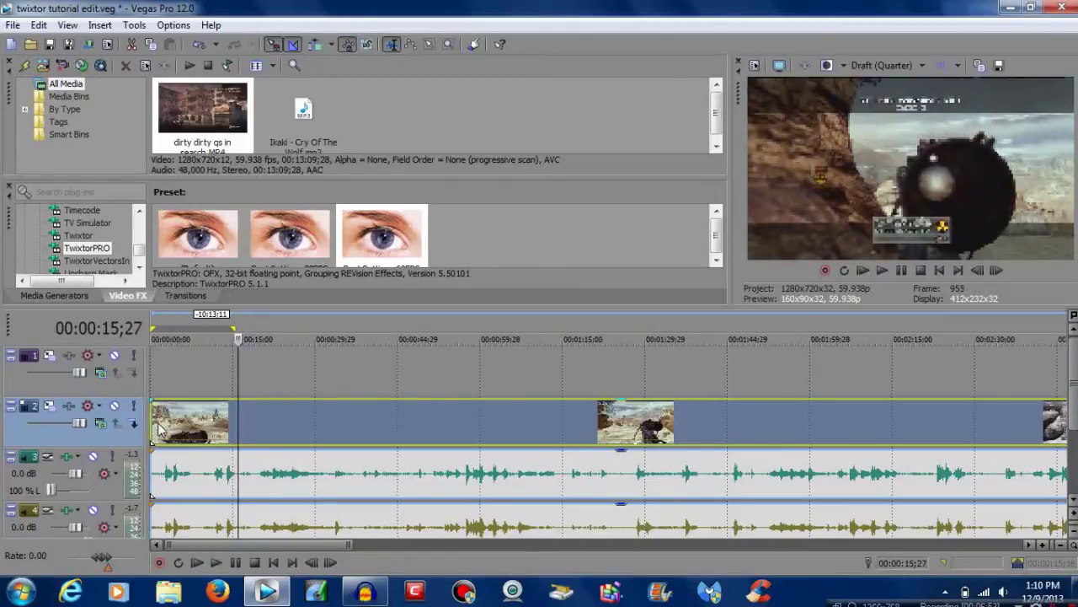
{"action": "key", "text": "Left"}
{"action": "key", "text": "Left"}
{"action": "key", "text": "Left"}
{"action": "key", "text": "Left"}
{"action": "key", "text": "Left"}
{"action": "key", "text": "Left"}
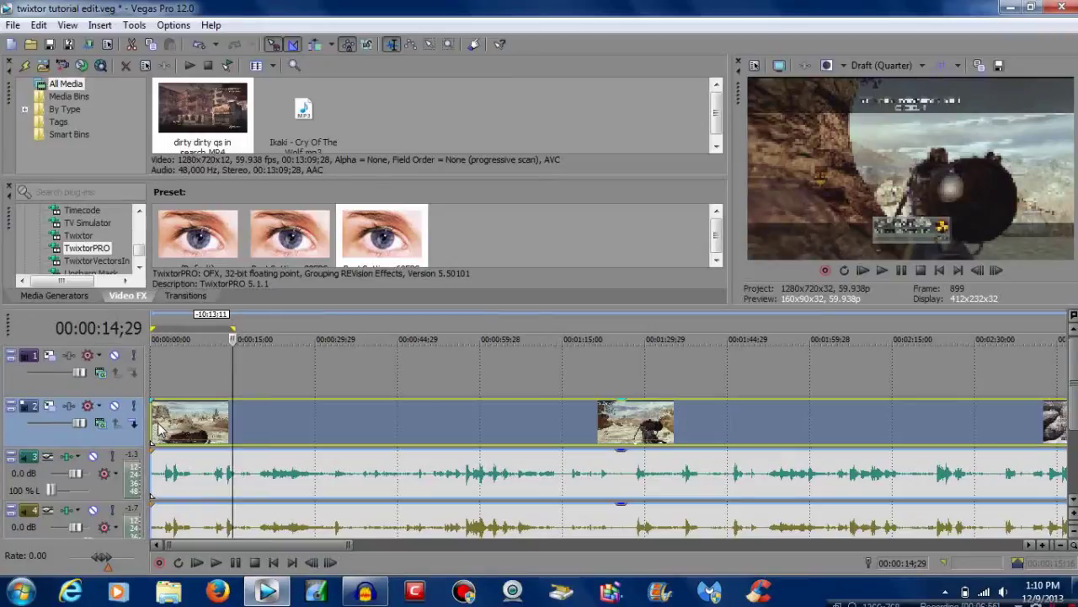
{"action": "scroll", "coordinate": [786, 487], "scroll_direction": "down", "scroll_amount": 2}
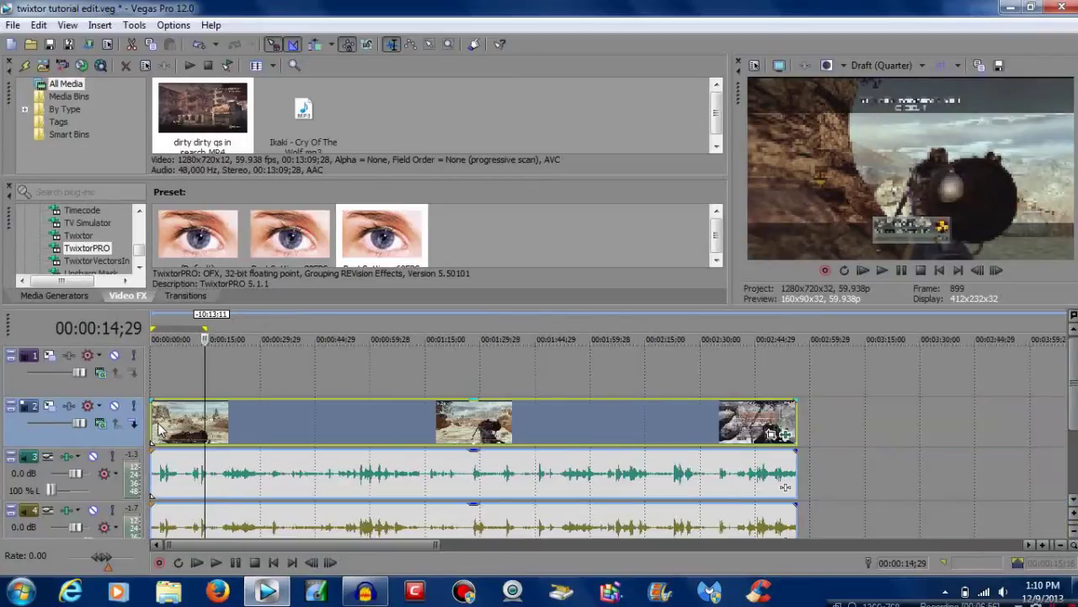
Step: In the clip's TwixtorPRO settings, lower BG MotionSens from 60.54 to 11.56, then close the window
{"action": "left_click", "coordinate": [621, 433]}
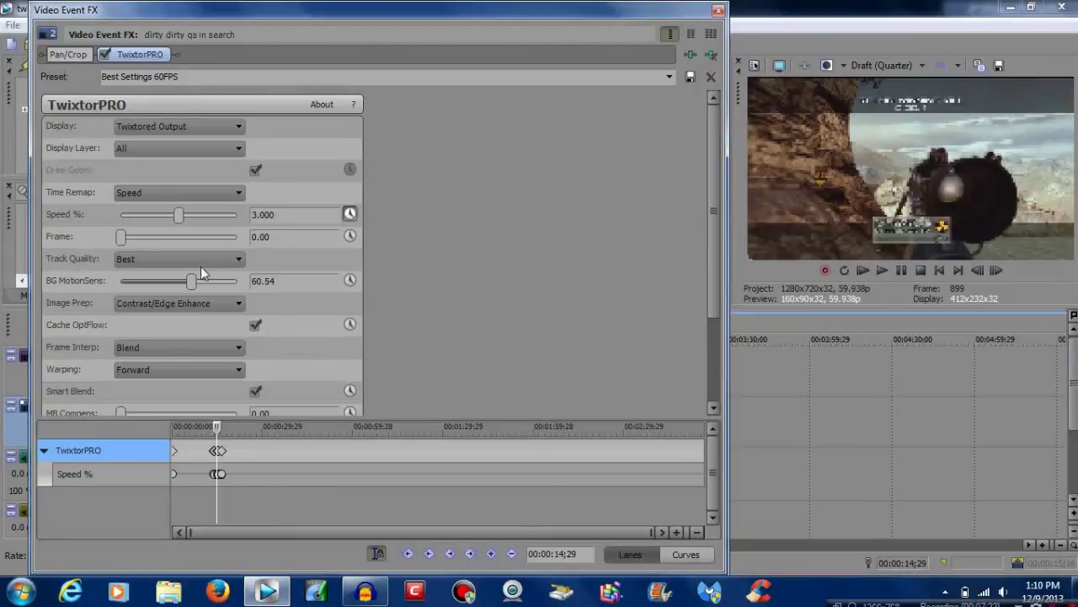
{"action": "left_click_drag", "start_coordinate": [193, 287], "coordinate": [135, 281]}
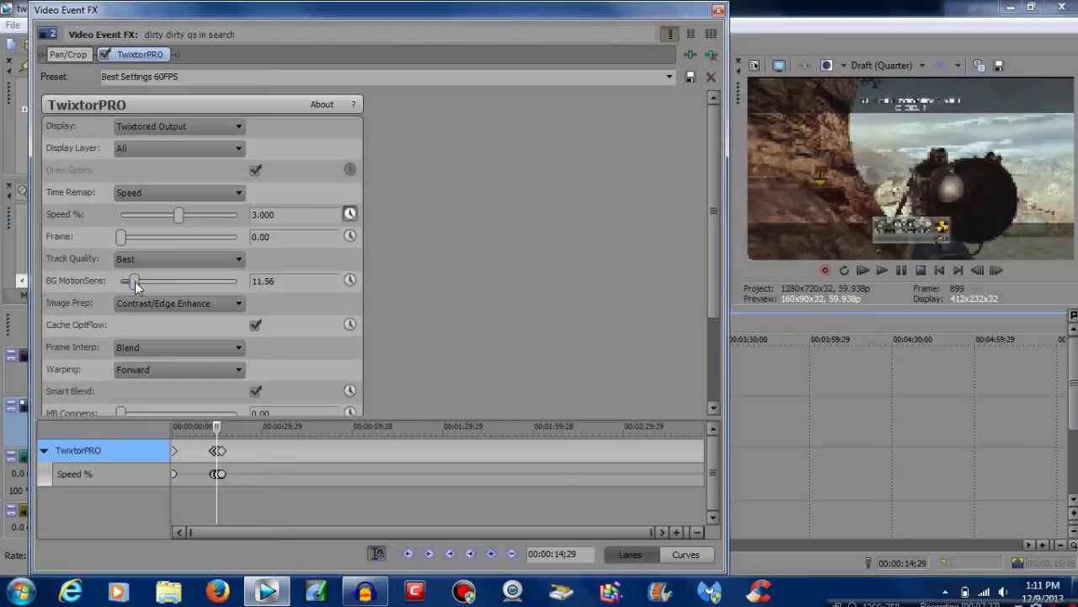
{"action": "left_click", "coordinate": [718, 11]}
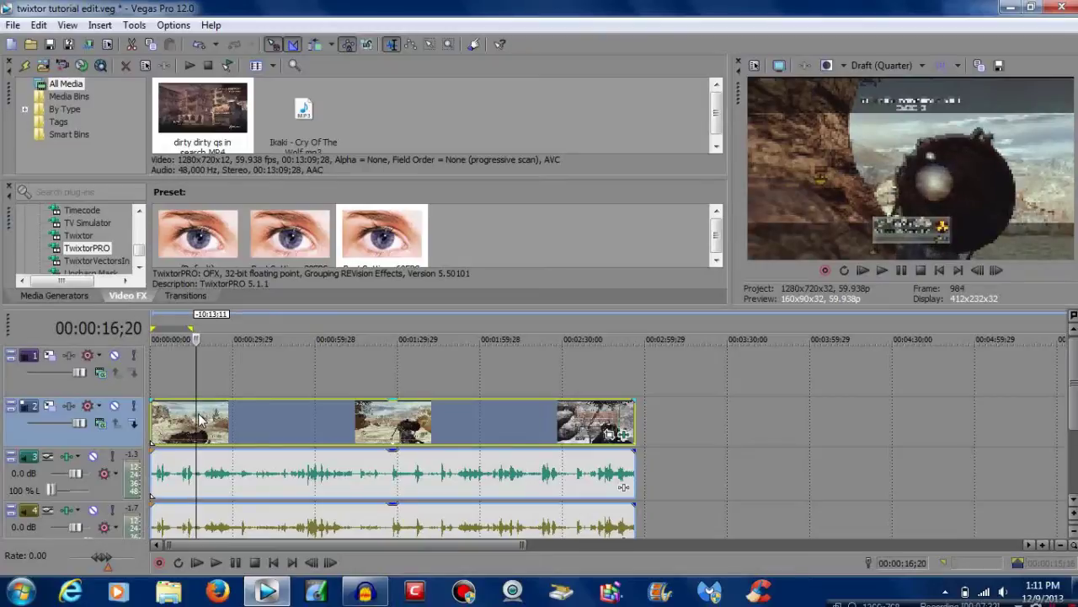
Step: Stop playback and step frame by frame back toward the shot
{"action": "key", "text": "space"}
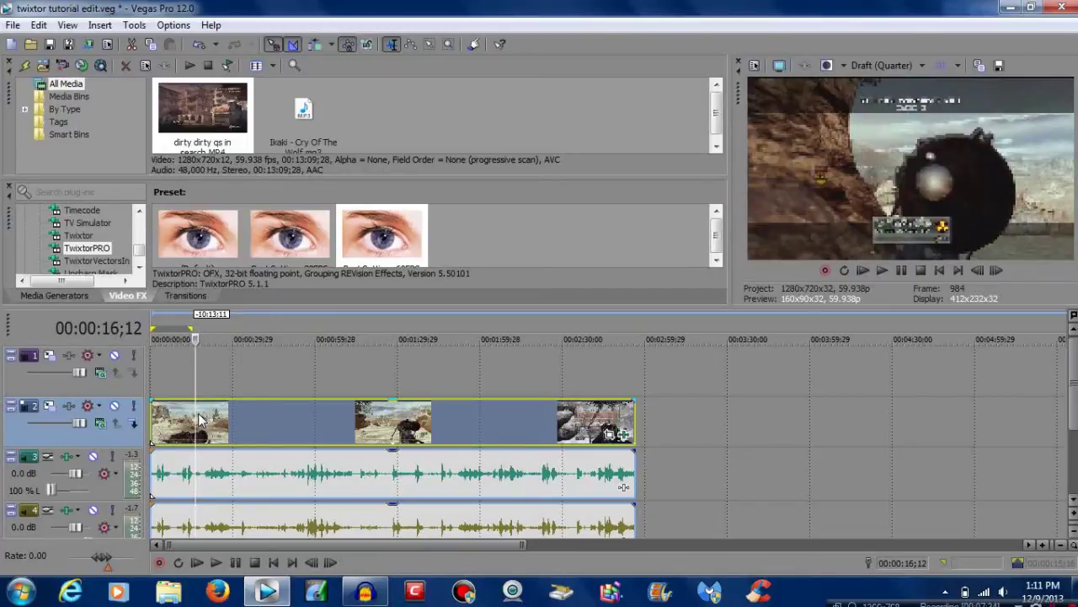
{"action": "scroll", "coordinate": [200, 419], "scroll_direction": "up", "scroll_amount": 2}
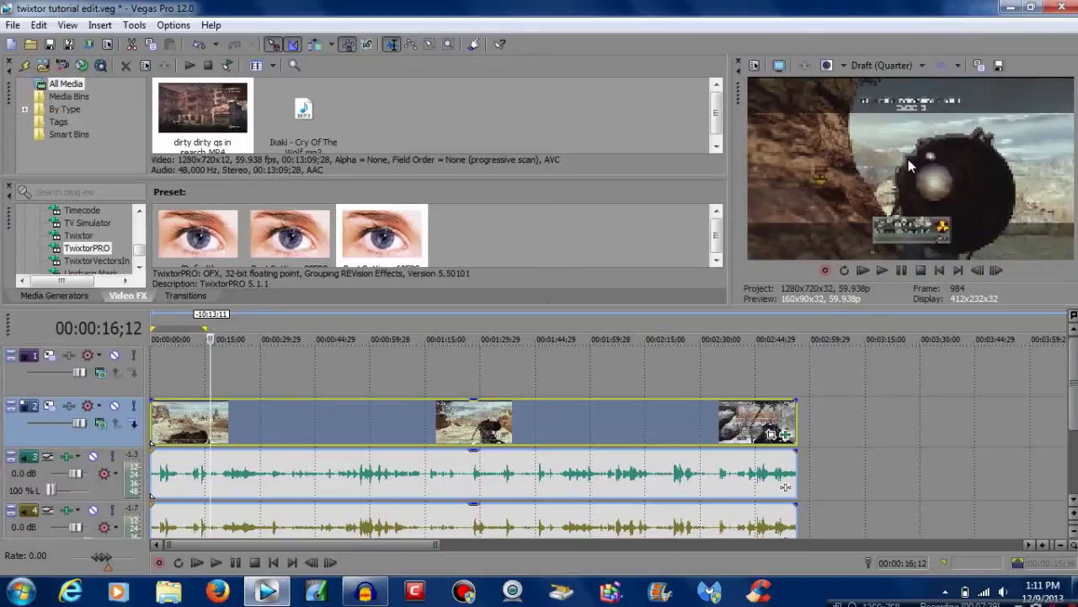
{"action": "key", "text": "Left"}
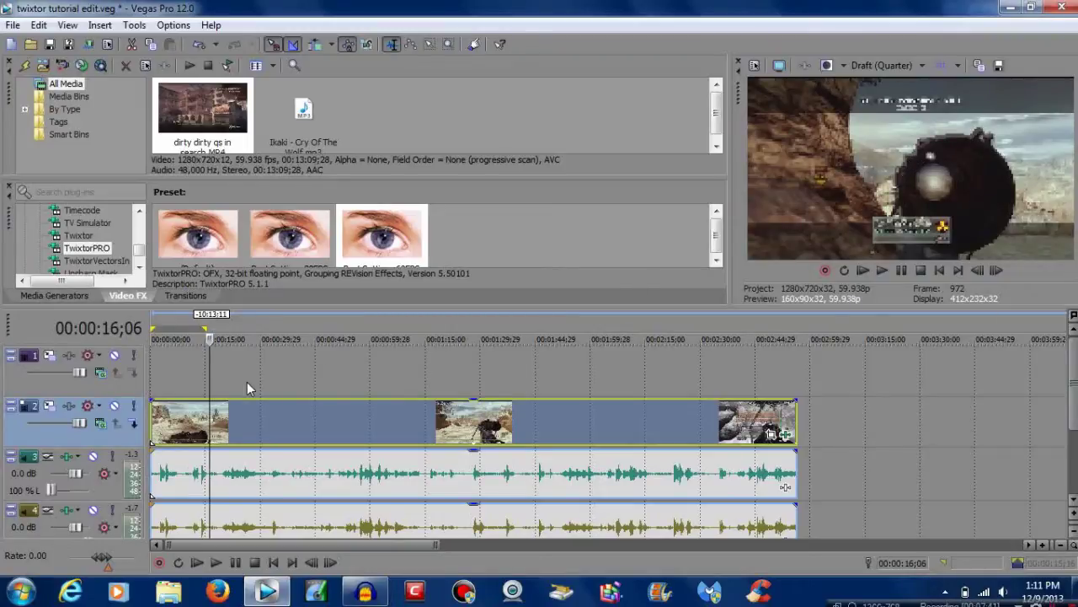
{"action": "key", "text": "Left"}
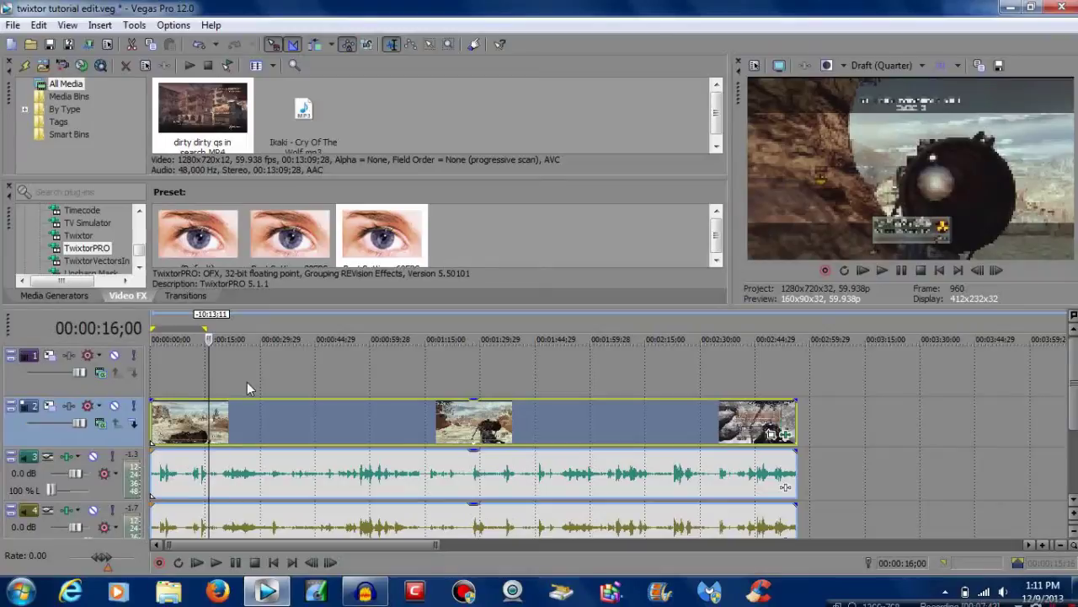
{"action": "key", "text": "Left"}
{"action": "key", "text": "Left"}
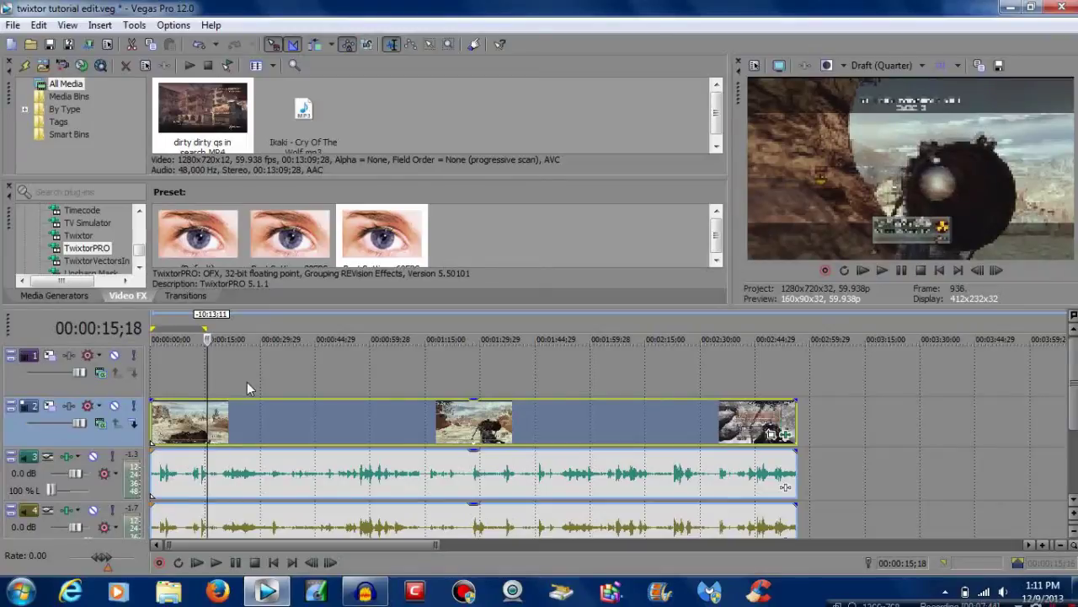
{"action": "key", "text": "Right"}
{"action": "key", "text": "Left"}
{"action": "key", "text": "Left"}
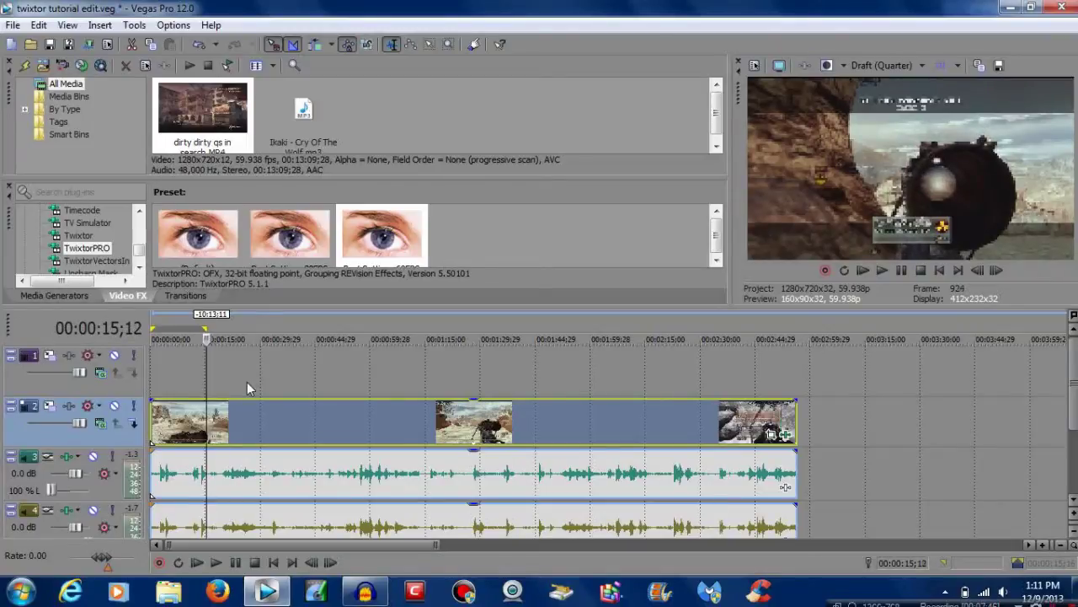
{"action": "key", "text": "Right"}
Step: Settle on frame 924 at 15;12 and bring up the clip's TwixtorPRO settings
{"action": "key", "text": "Right"}
{"action": "key", "text": "Right"}
{"action": "key", "text": "Left"}
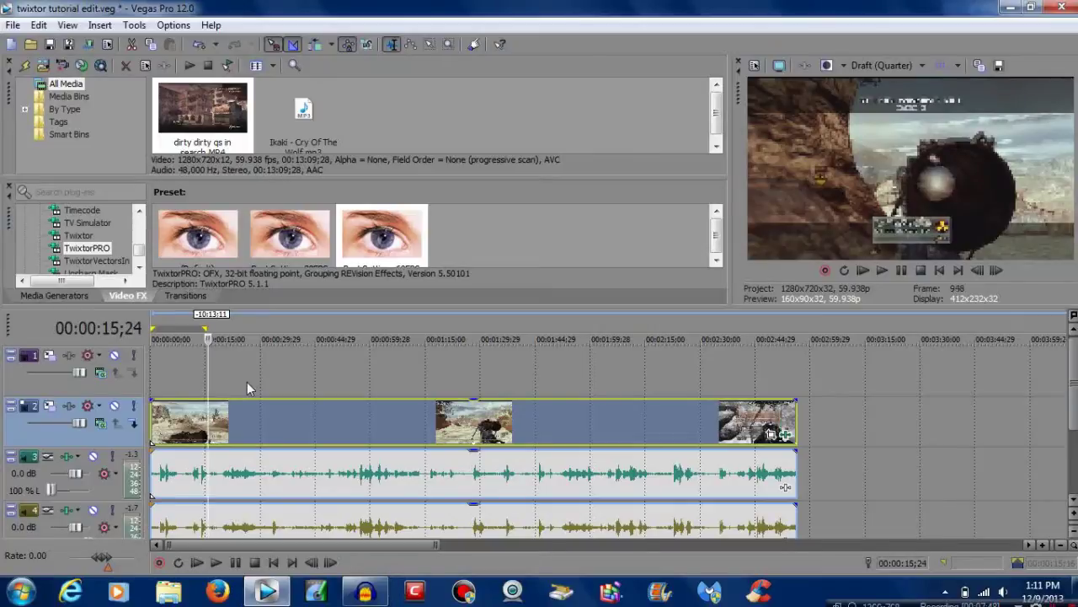
{"action": "key", "text": "Left"}
{"action": "key", "text": "Right"}
{"action": "key", "text": "Left"}
{"action": "key", "text": "Left"}
{"action": "key", "text": "Left"}
{"action": "key", "text": "Left"}
{"action": "key", "text": "Left"}
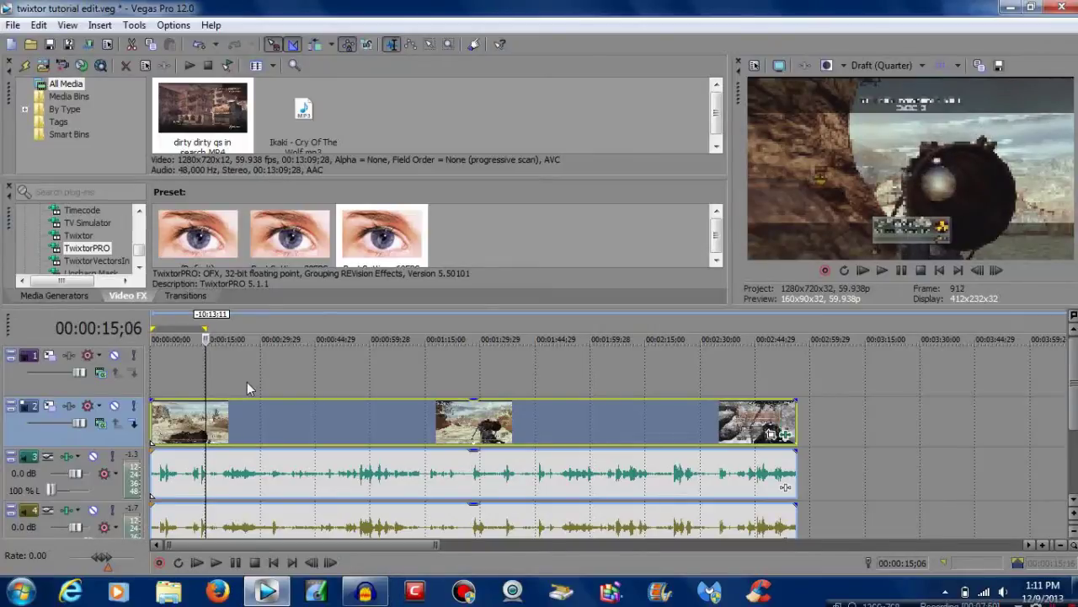
{"action": "key", "text": "Right"}
{"action": "key", "text": "Right"}
{"action": "key", "text": "Right"}
{"action": "key", "text": "Right"}
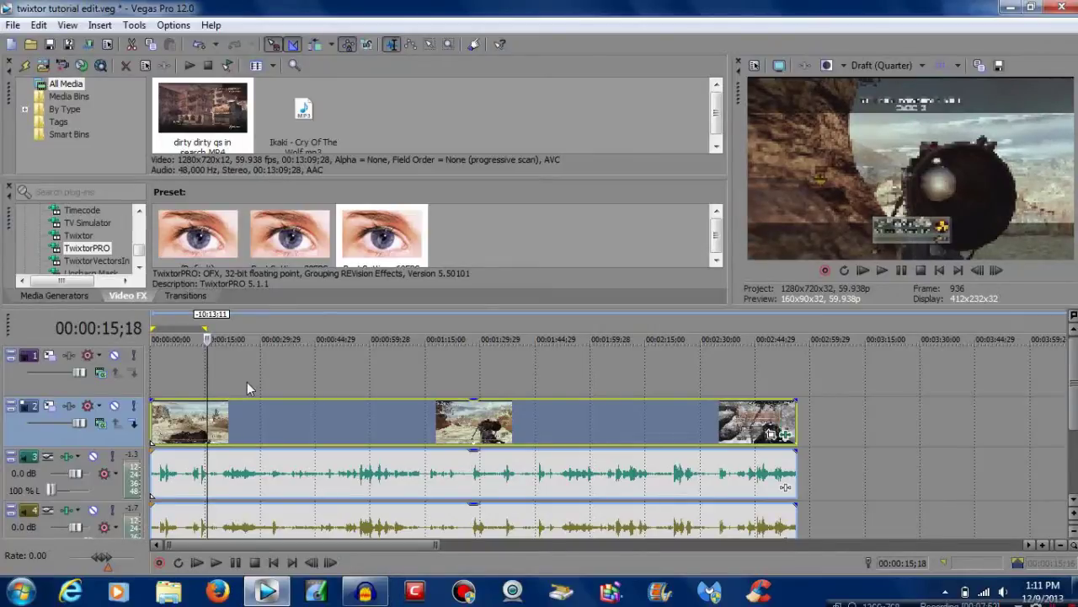
{"action": "key", "text": "Left"}
{"action": "key", "text": "Right"}
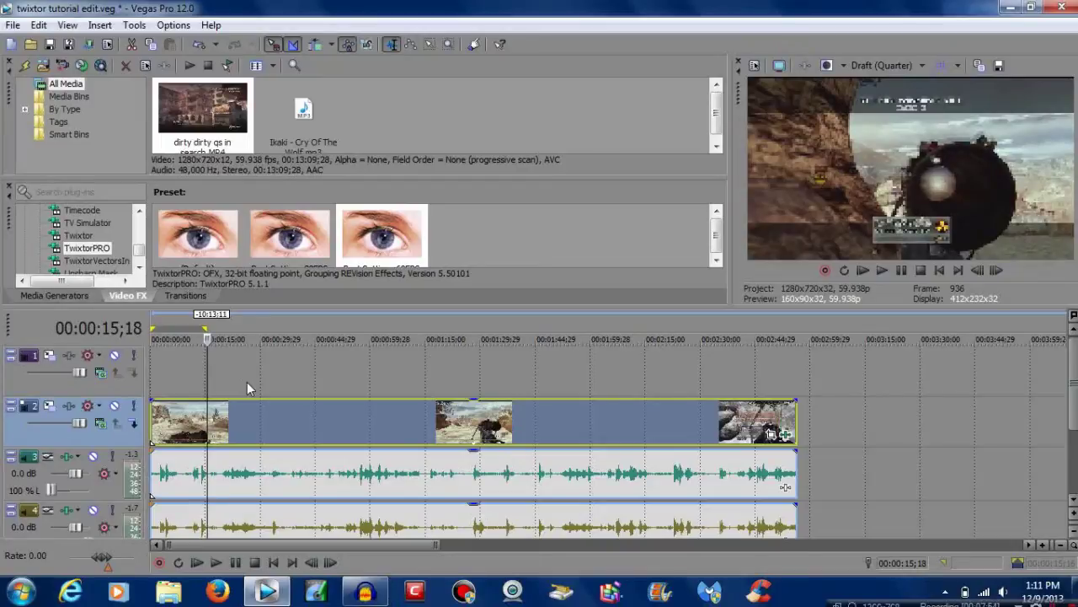
{"action": "left_click", "coordinate": [785, 433]}
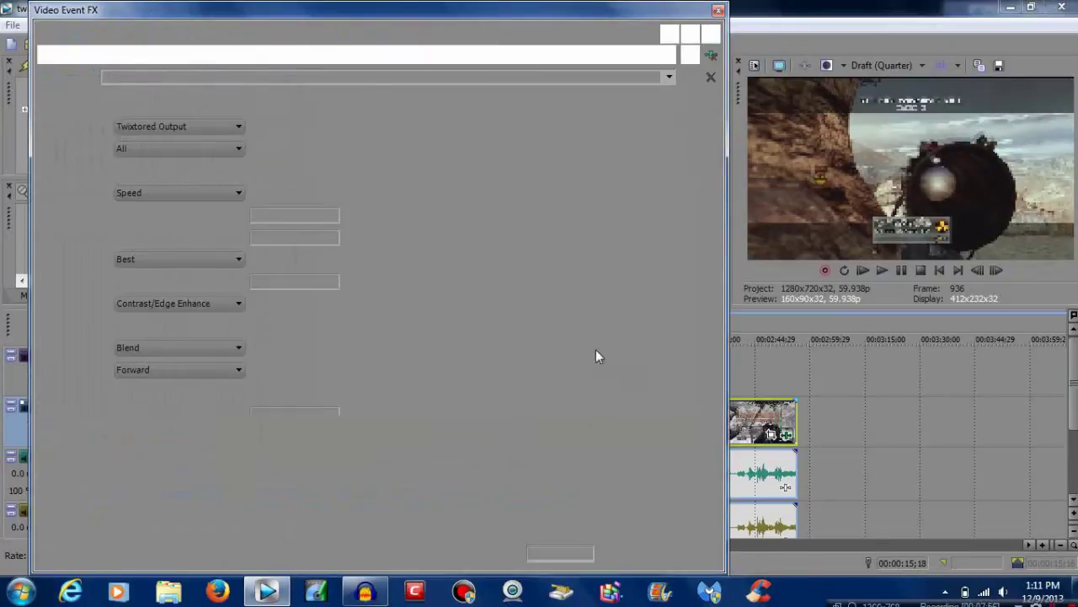
Step: Raise BG MotionSens back to 60.54, close the effects window, and replay the slowed shot
{"action": "left_click_drag", "start_coordinate": [134, 281], "coordinate": [193, 288]}
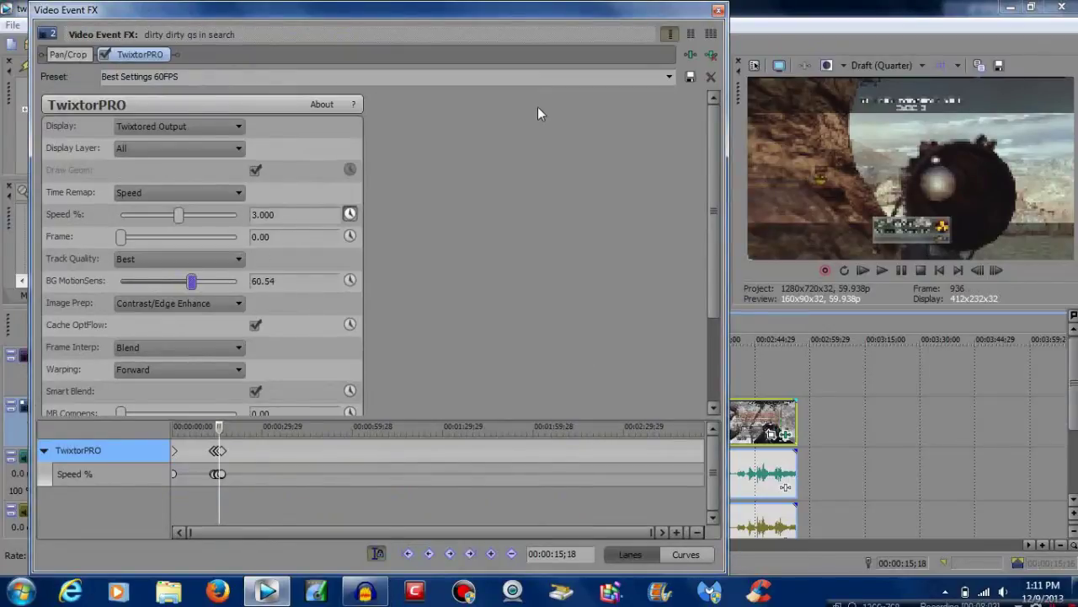
{"action": "left_click", "coordinate": [719, 11]}
{"action": "key", "text": "space"}
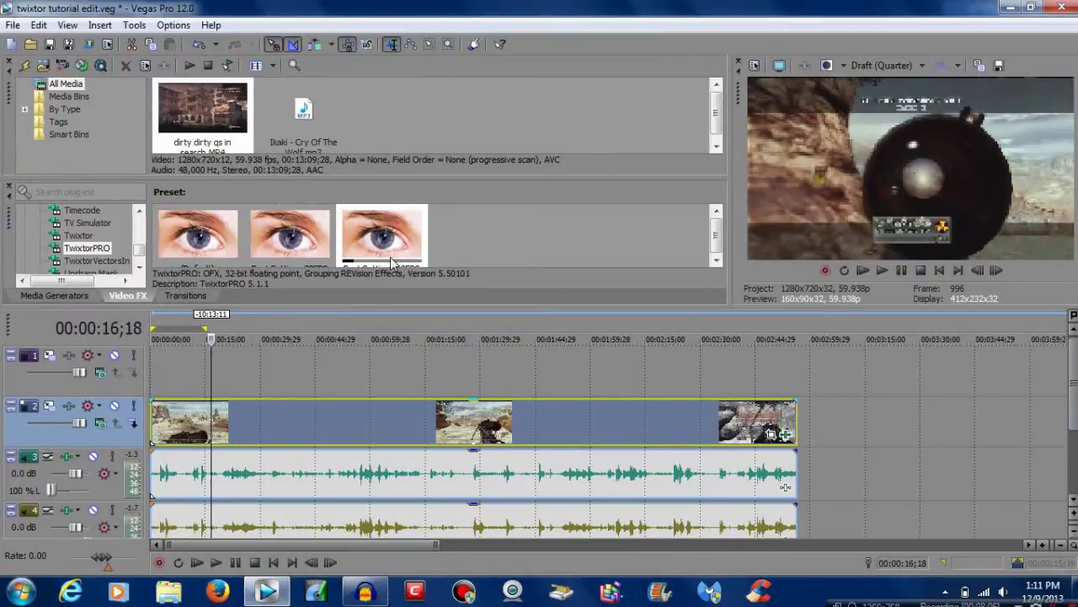
{"action": "key", "text": "j"}
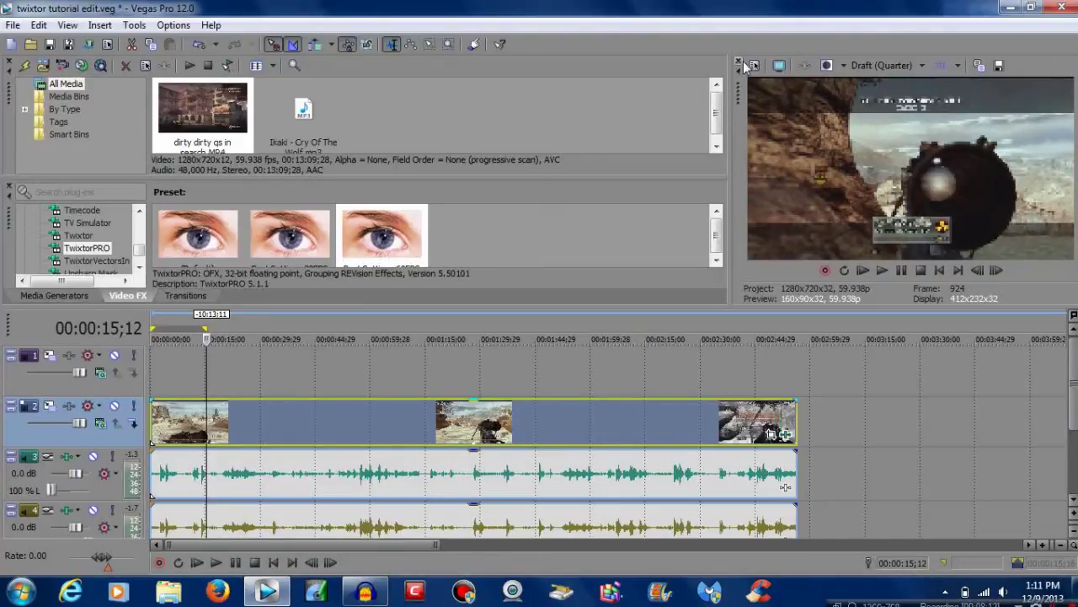
{"action": "left_click", "coordinate": [919, 64]}
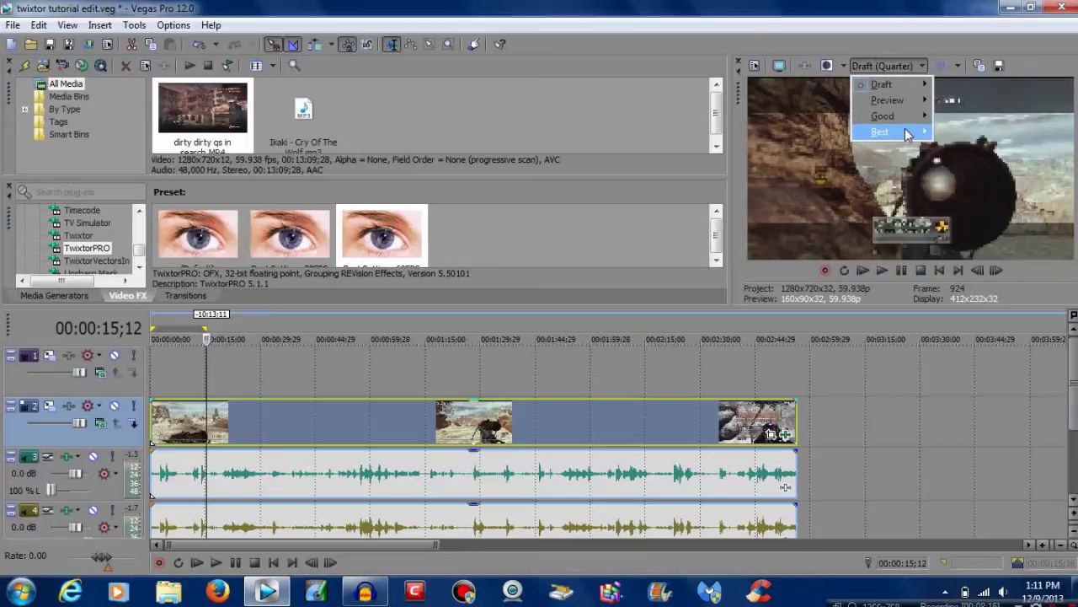
{"action": "left_click", "coordinate": [949, 147]}
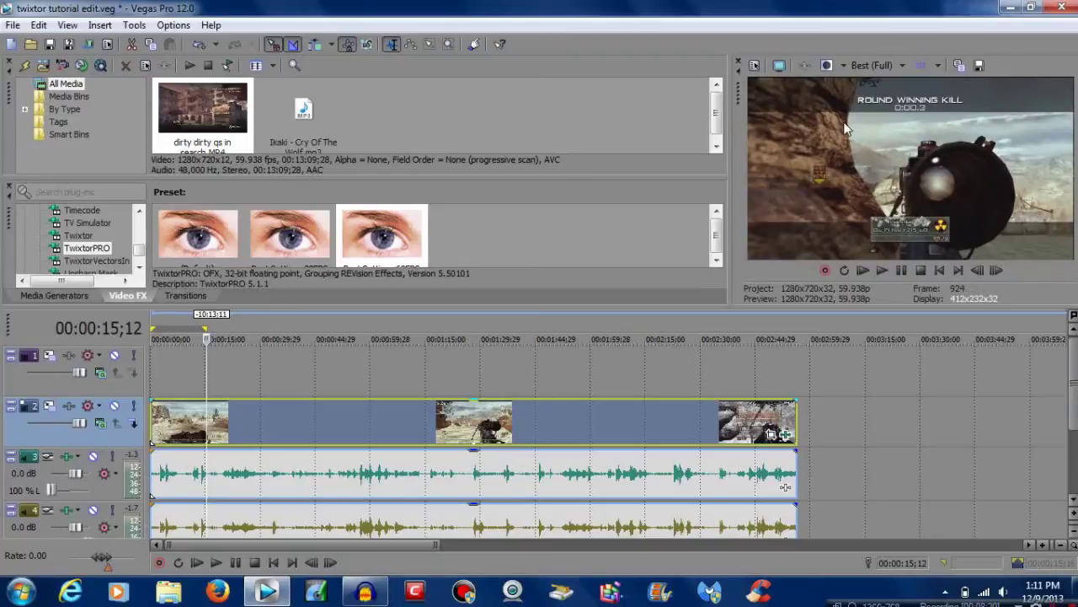
{"action": "left_click", "coordinate": [900, 66]}
{"action": "mouse_move", "coordinate": [872, 81]}
{"action": "left_click", "coordinate": [962, 132]}
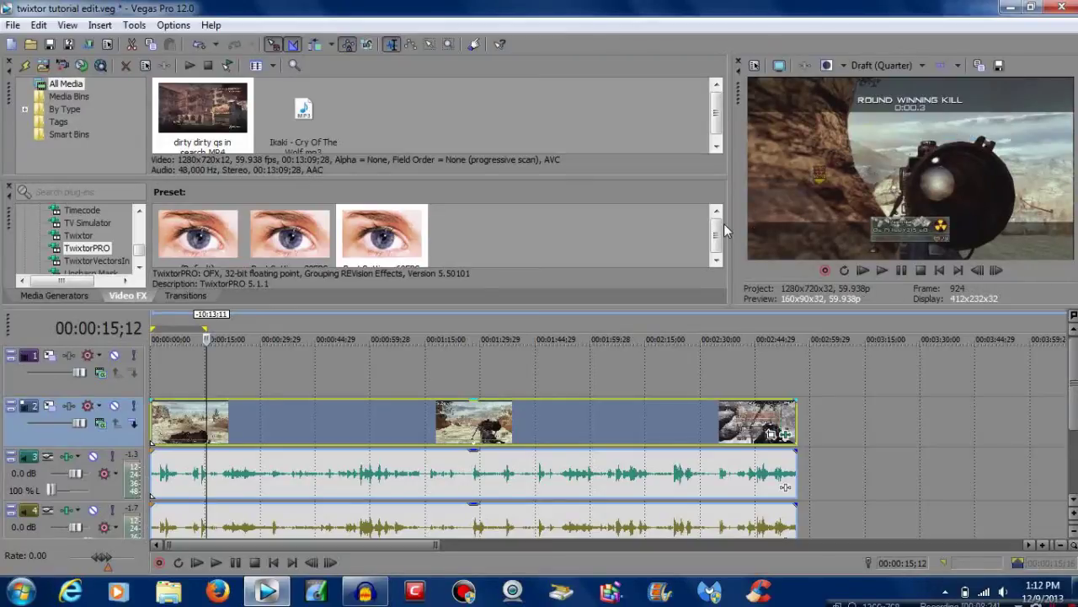
{"action": "left_click", "coordinate": [787, 436]}
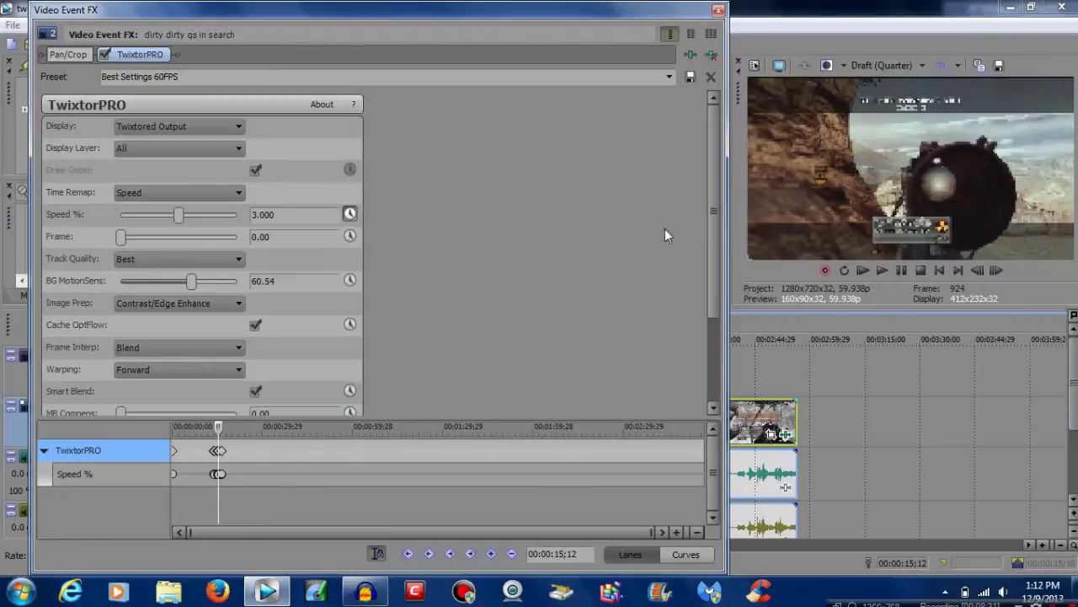
{"action": "left_click_drag", "start_coordinate": [711, 216], "coordinate": [698, 178]}
Step: Close the effects window and place Ikaki - Cry Of The Wolf.mp3 on new audio tracks
{"action": "left_click", "coordinate": [718, 11]}
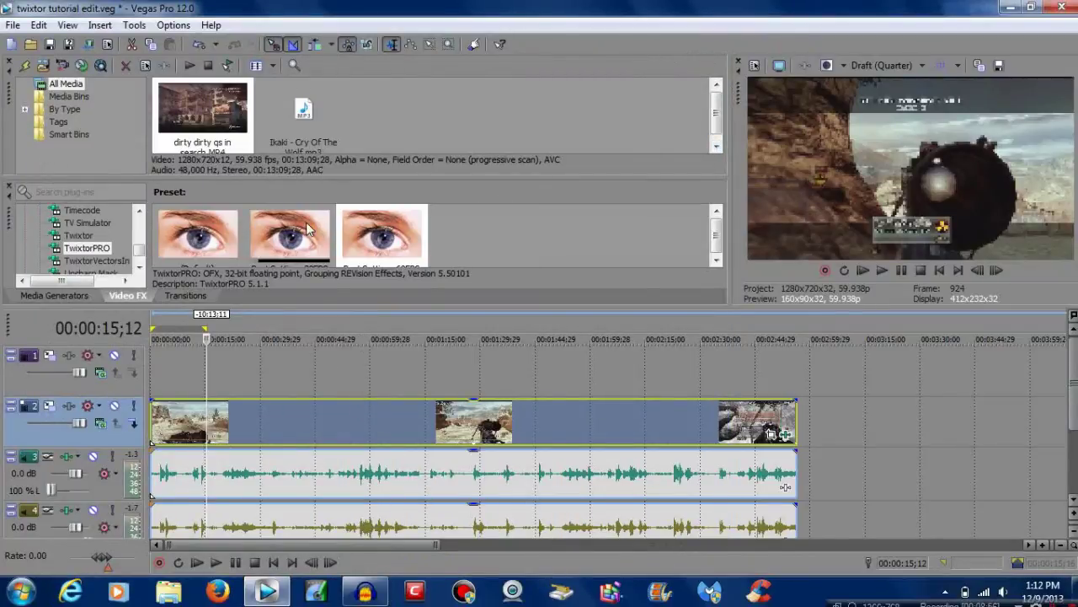
{"action": "left_click", "coordinate": [318, 117]}
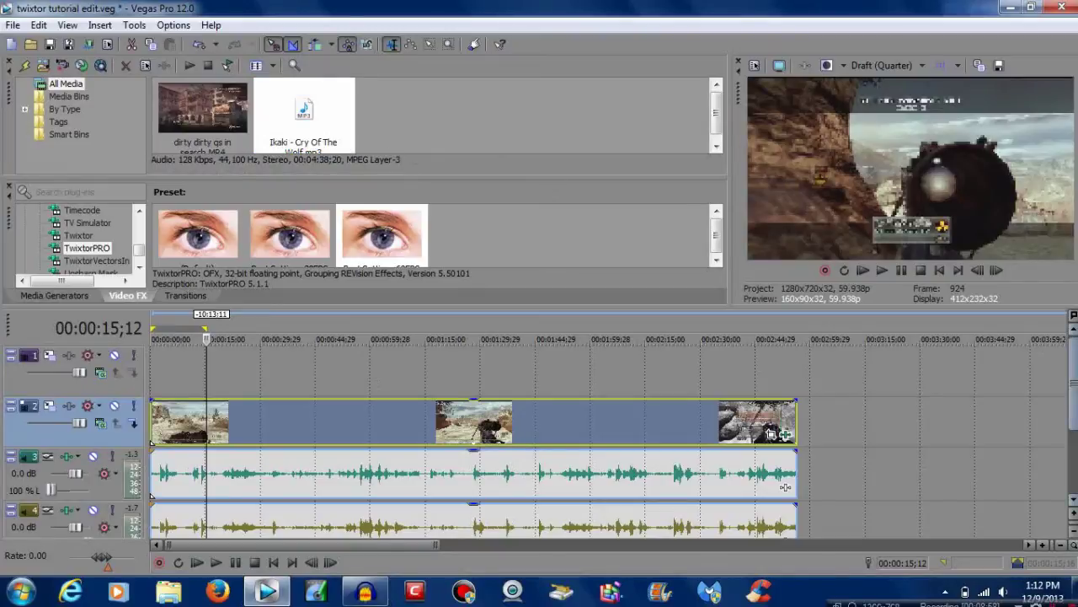
{"action": "left_click_drag", "start_coordinate": [1073, 379], "coordinate": [1074, 429]}
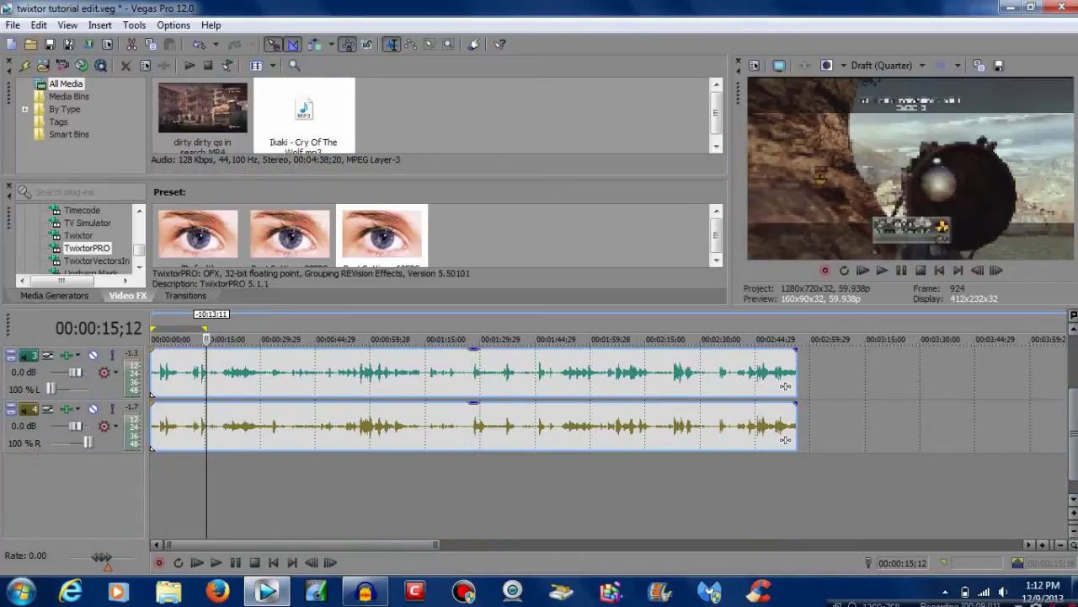
{"action": "left_click_drag", "start_coordinate": [305, 125], "coordinate": [237, 490]}
{"action": "left_click_drag", "start_coordinate": [158, 486], "coordinate": [155, 487]}
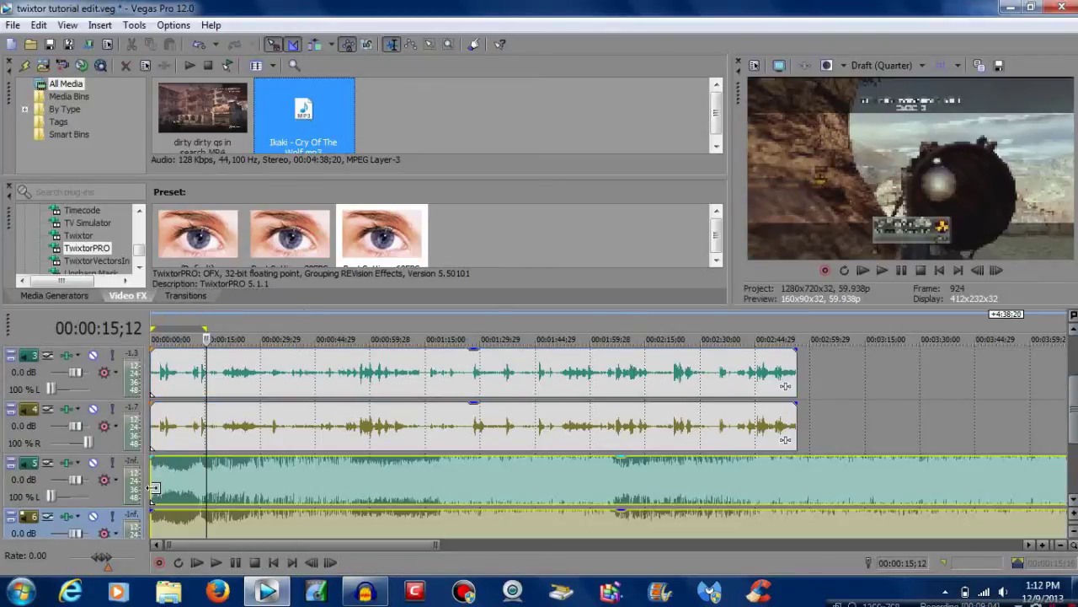
Step: Split off and delete the song's opening, then move the remaining music to the project start
{"action": "left_click", "coordinate": [425, 466]}
{"action": "key", "text": "s"}
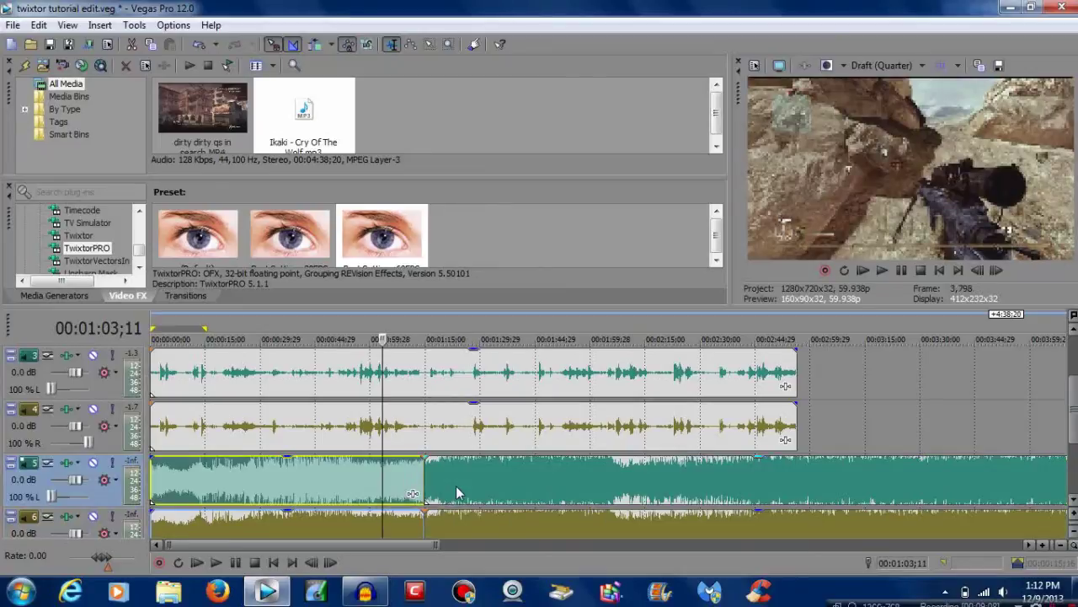
{"action": "key", "text": "Delete"}
{"action": "left_click_drag", "start_coordinate": [456, 492], "coordinate": [162, 470]}
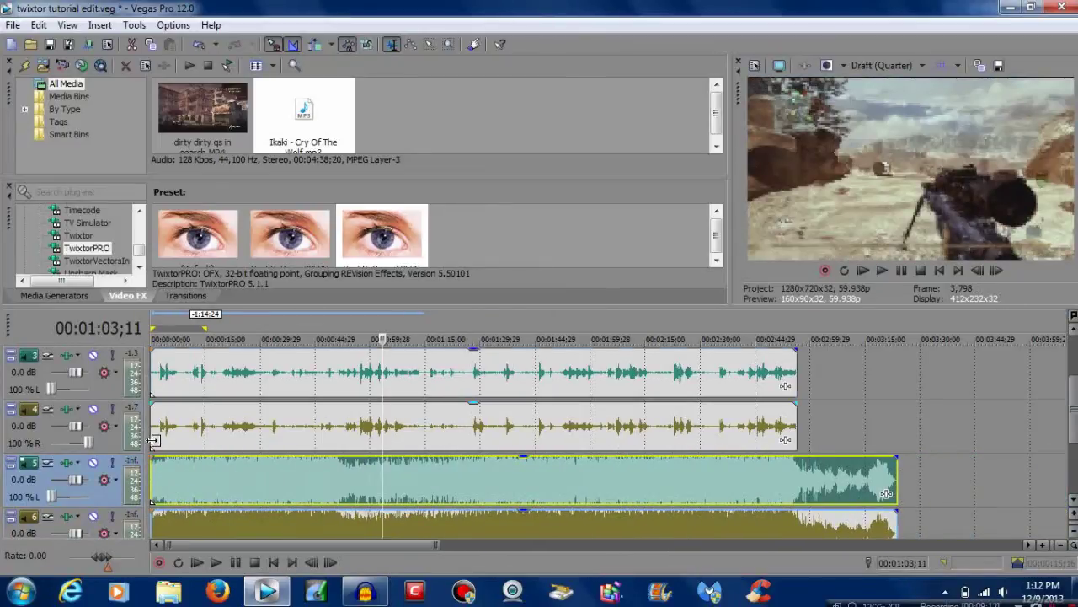
{"action": "left_click", "coordinate": [154, 440]}
Step: Select 00:00:00;00 to 00:00:22;07 as the loop region and play it back
{"action": "scroll", "coordinate": [1072, 390], "scroll_direction": "up", "scroll_amount": 2}
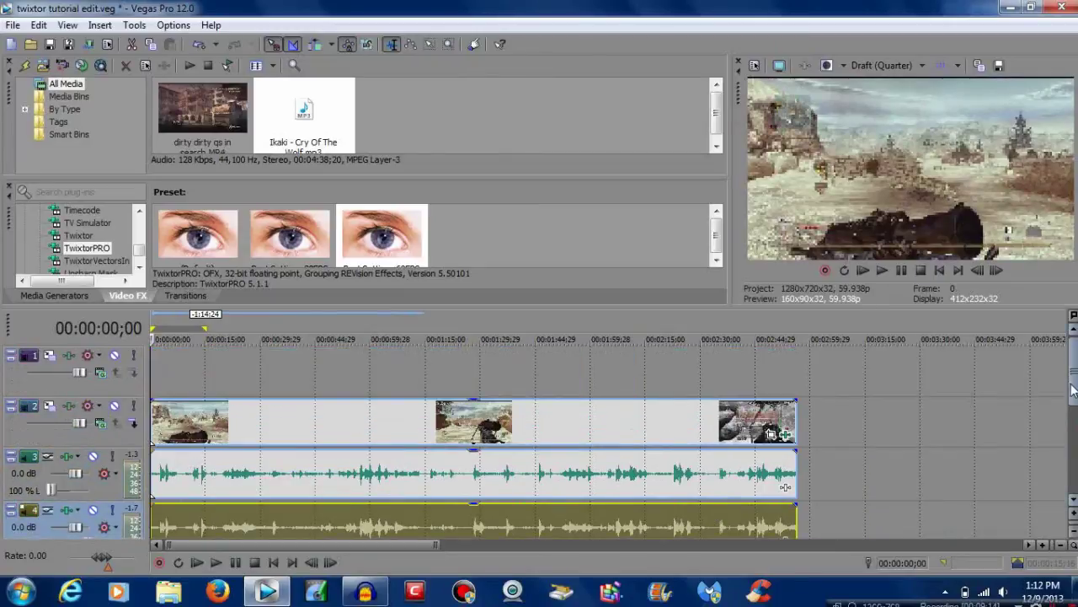
{"action": "left_click", "coordinate": [252, 354]}
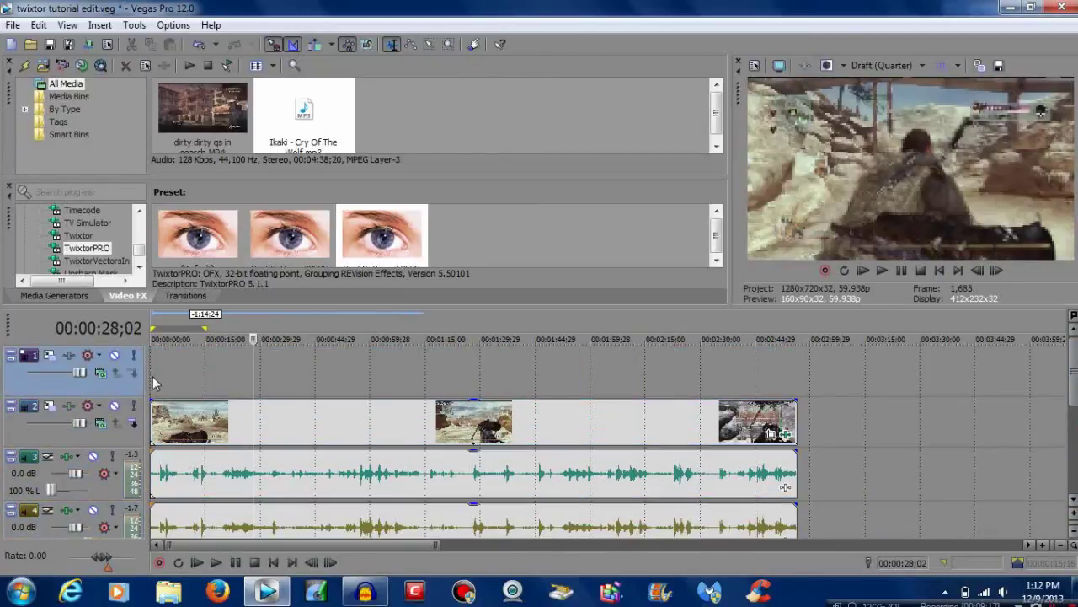
{"action": "left_click_drag", "start_coordinate": [151, 385], "coordinate": [235, 375]}
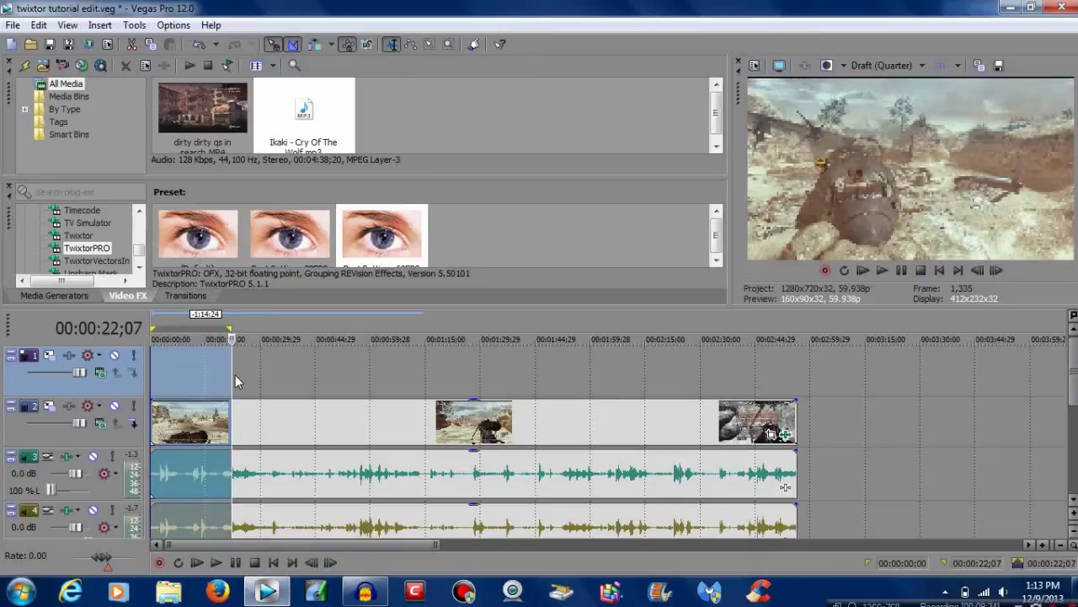
{"action": "key", "text": "space"}
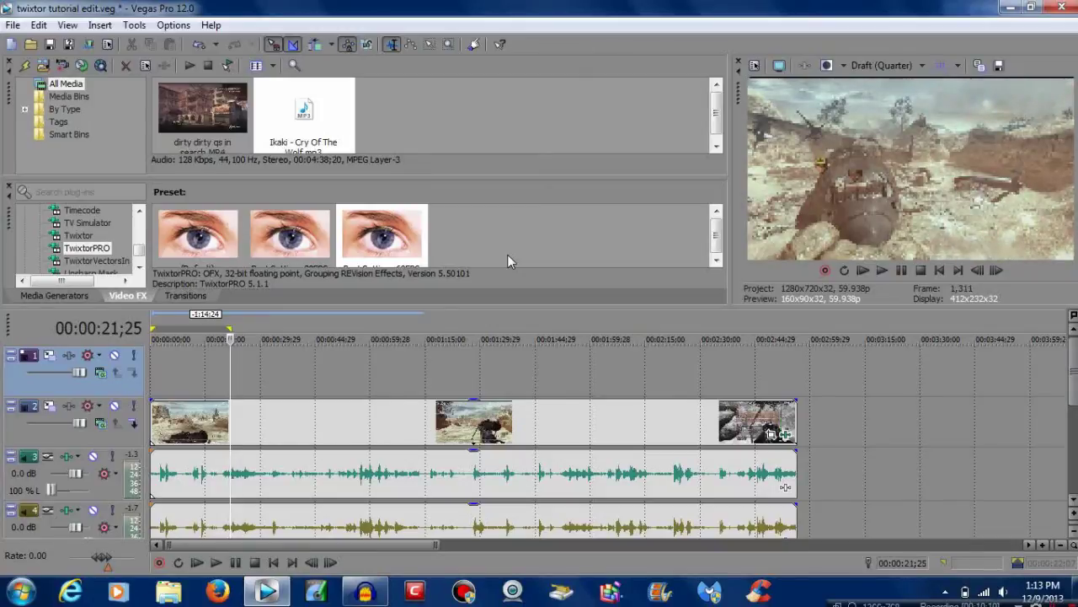
{"action": "key", "text": "shift+Home"}
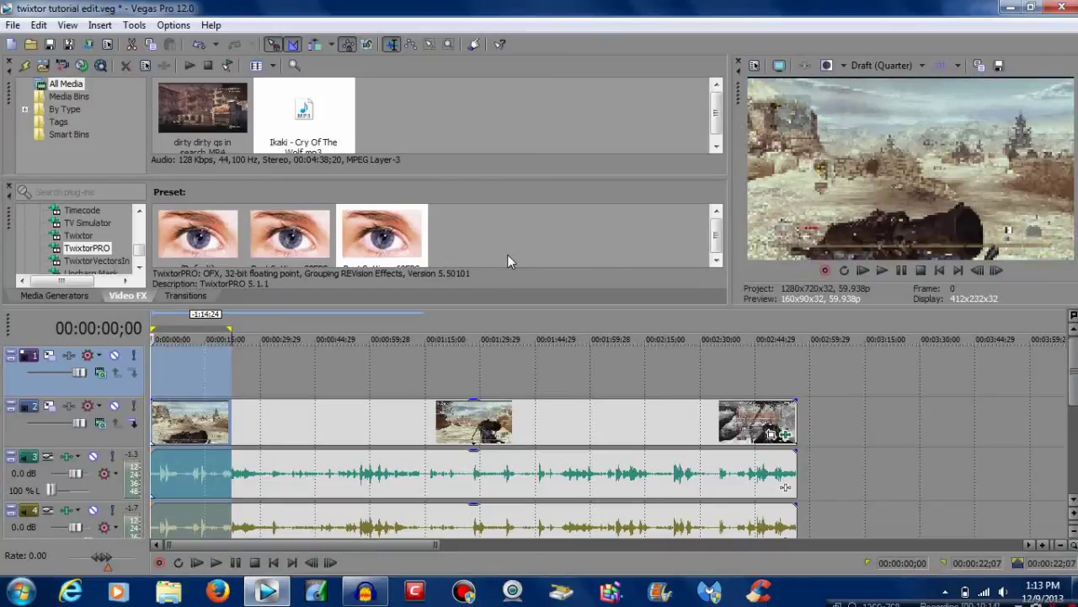
Step: Play the selected 22-second loop region from the start
{"action": "key", "text": "space"}
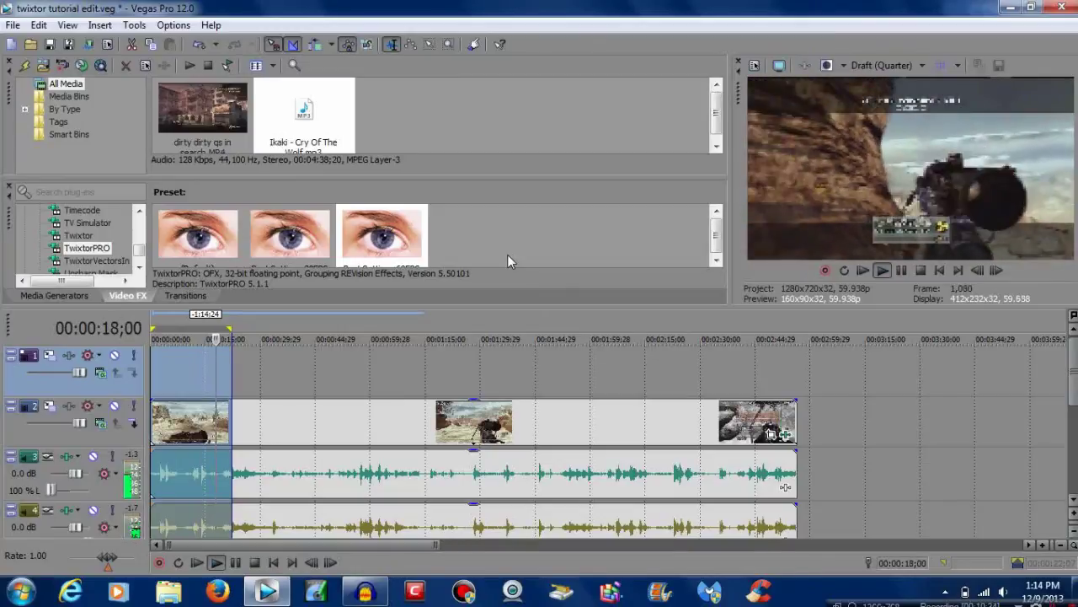
{"action": "key", "text": "space"}
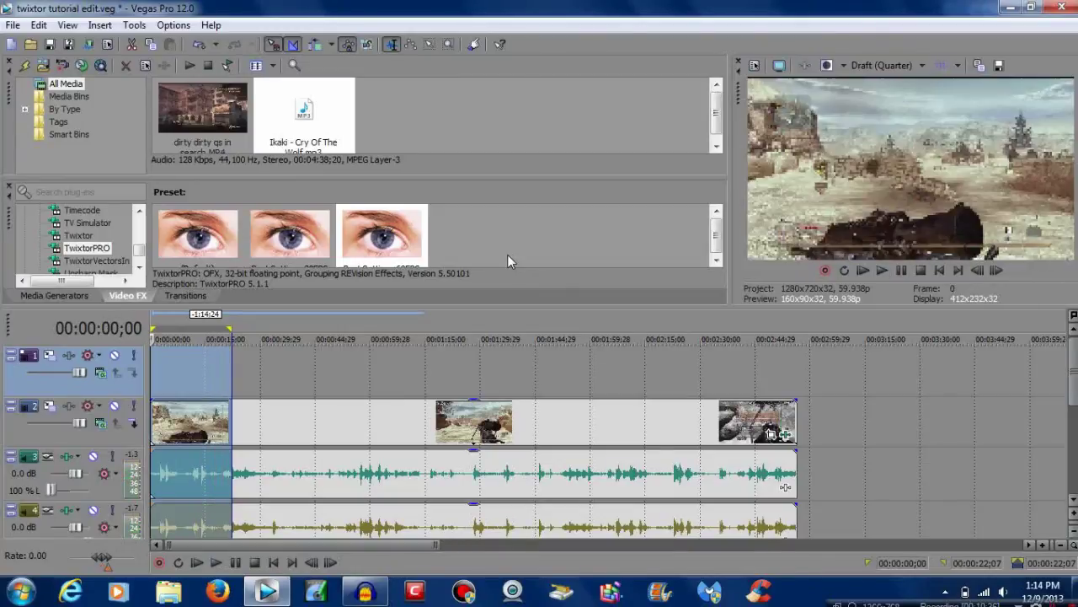